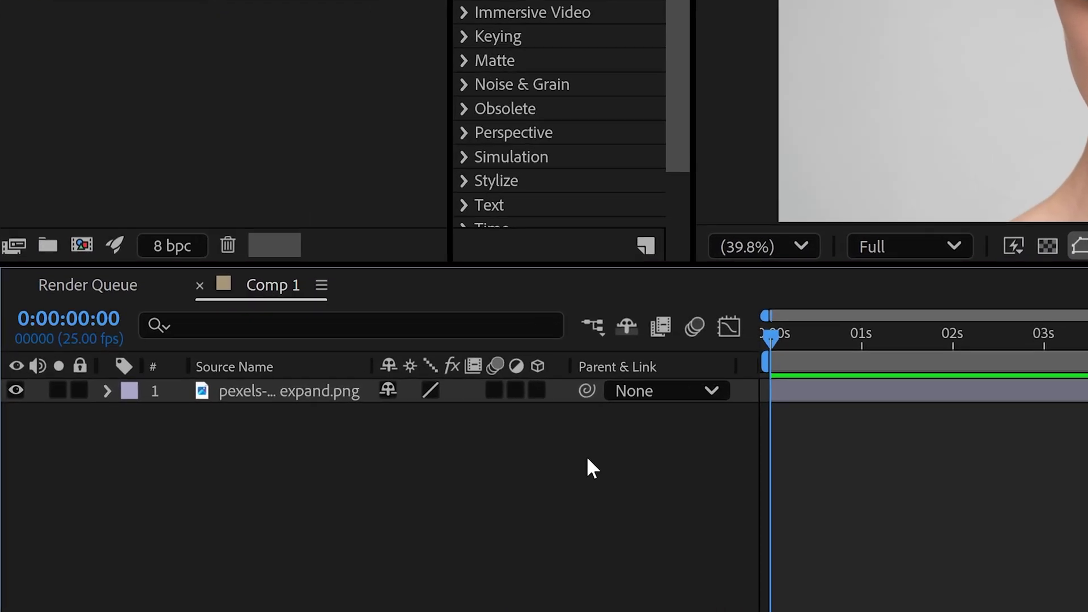
Step: Add a red 3840×2160 solid named 'scrolling text' above the portrait photo in Comp 1
{"action": "right_click", "coordinate": [295, 467]}
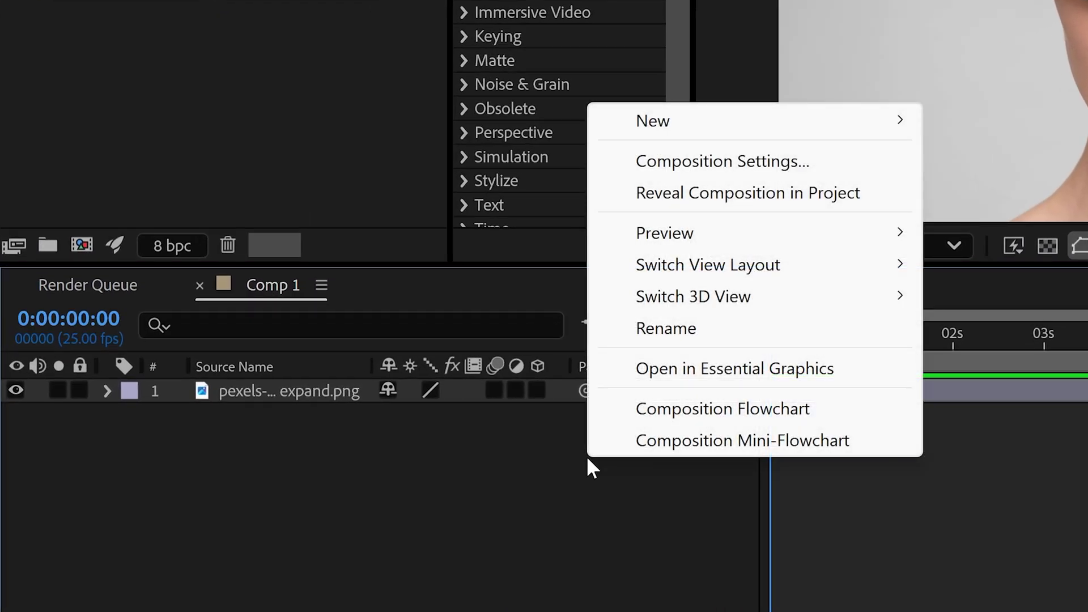
{"action": "mouse_move", "coordinate": [731, 130]}
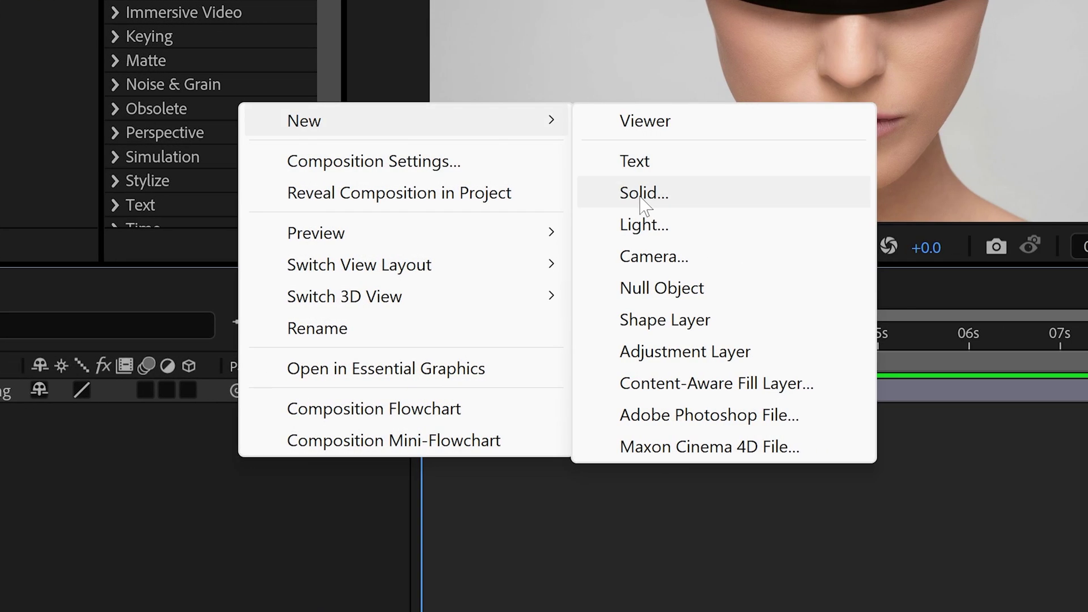
{"action": "left_click", "coordinate": [969, 195]}
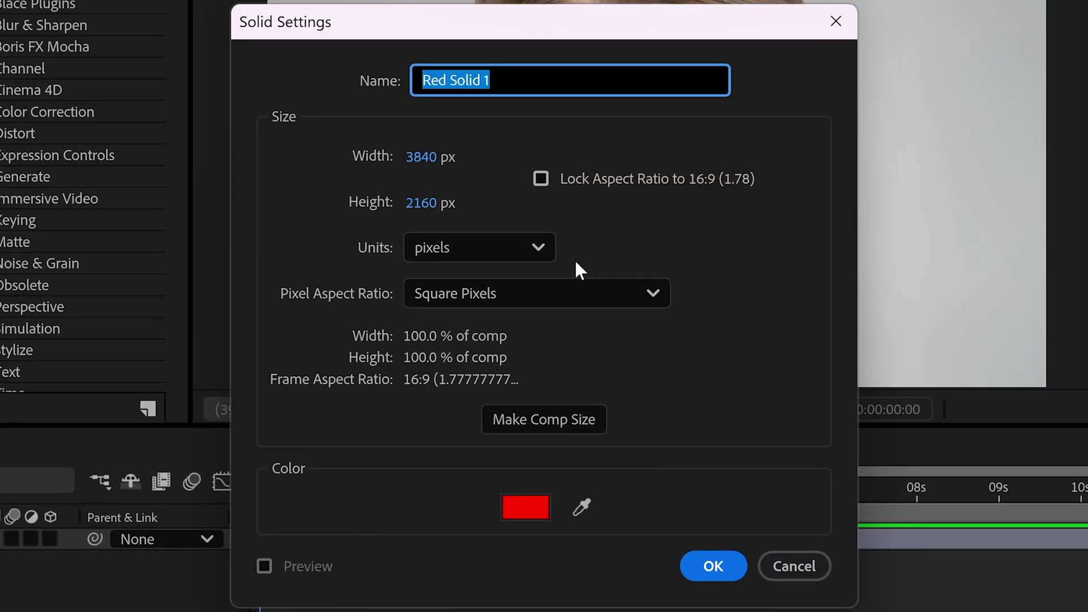
{"action": "type", "text": "scrolling text"}
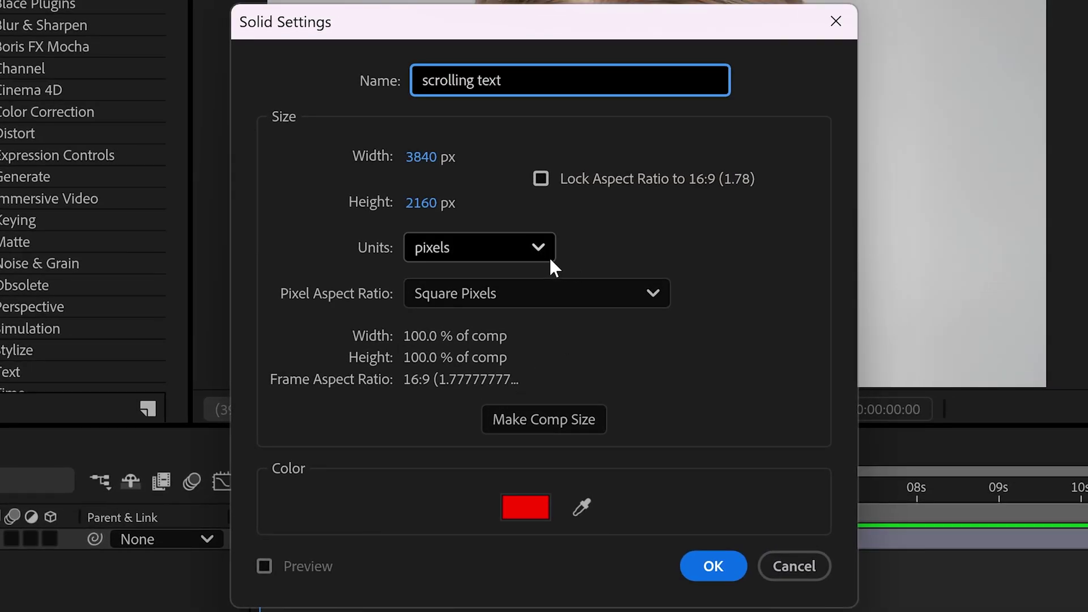
{"action": "left_click", "coordinate": [712, 567]}
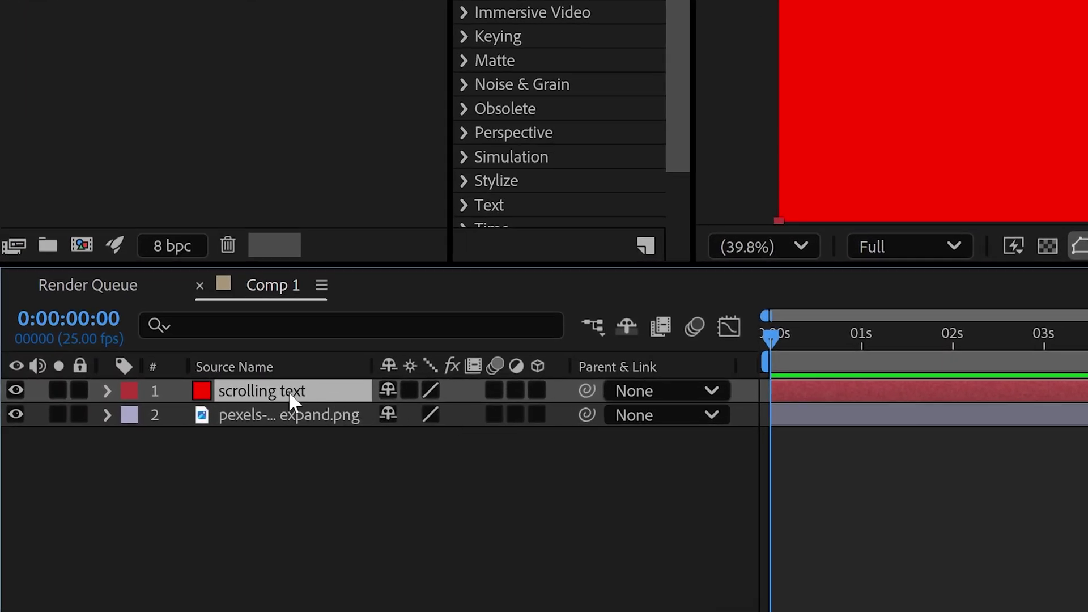
Step: Pre-compose the red 'scrolling text' solid into a new composition named 'scrolling text comp'
{"action": "right_click", "coordinate": [144, 434]}
{"action": "left_click", "coordinate": [392, 222]}
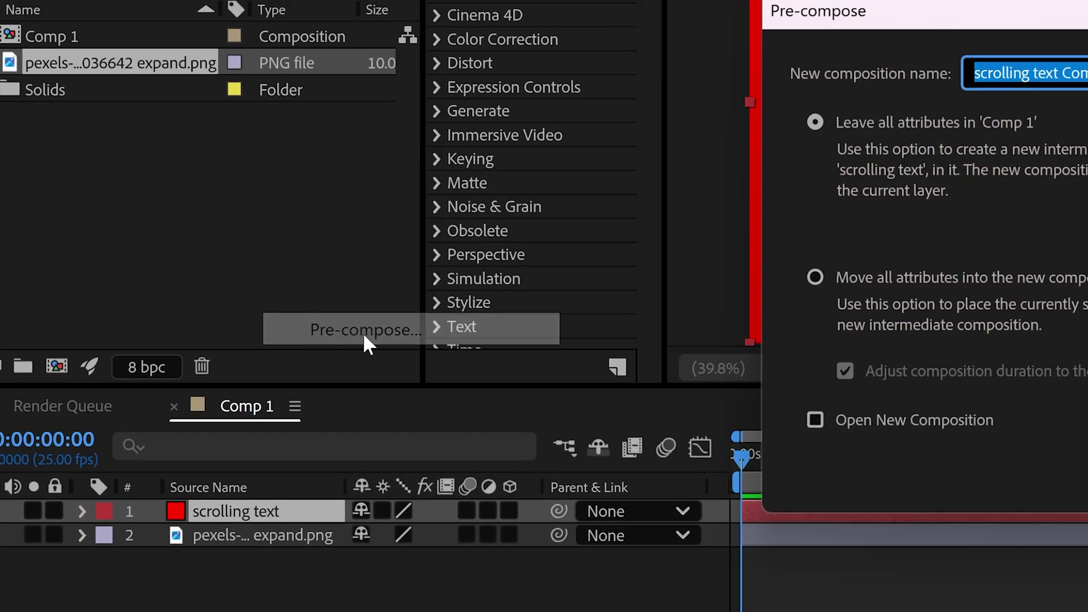
{"action": "type", "text": "s"}
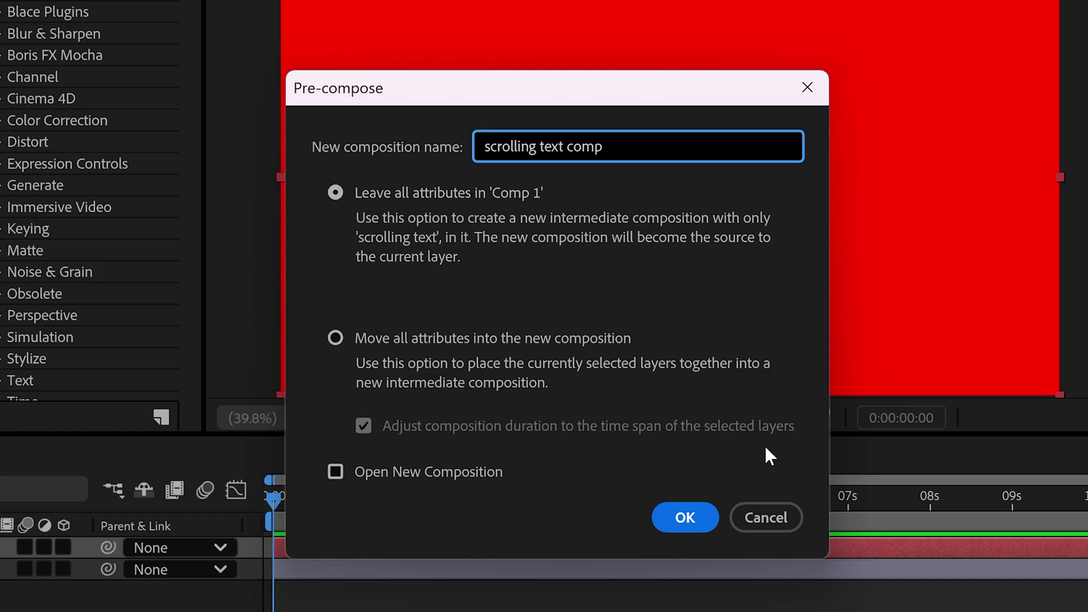
{"action": "left_click", "coordinate": [686, 517]}
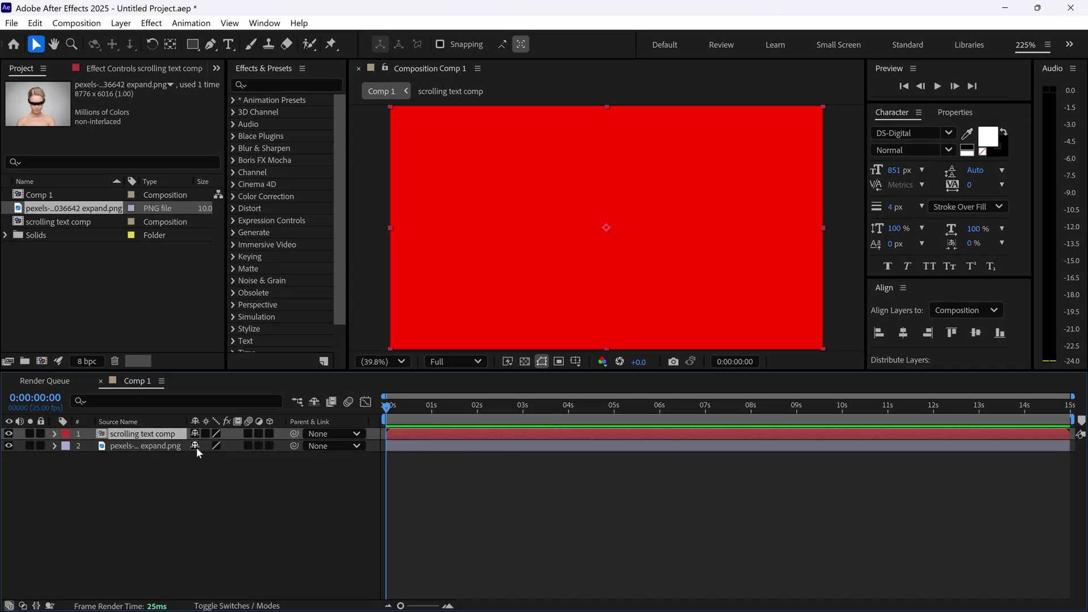
Step: Scale the scrolling text comp layer to 44% and set its opacity to 30%
{"action": "key", "text": "s"}
{"action": "left_click_drag", "start_coordinate": [239, 445], "coordinate": [202, 446]}
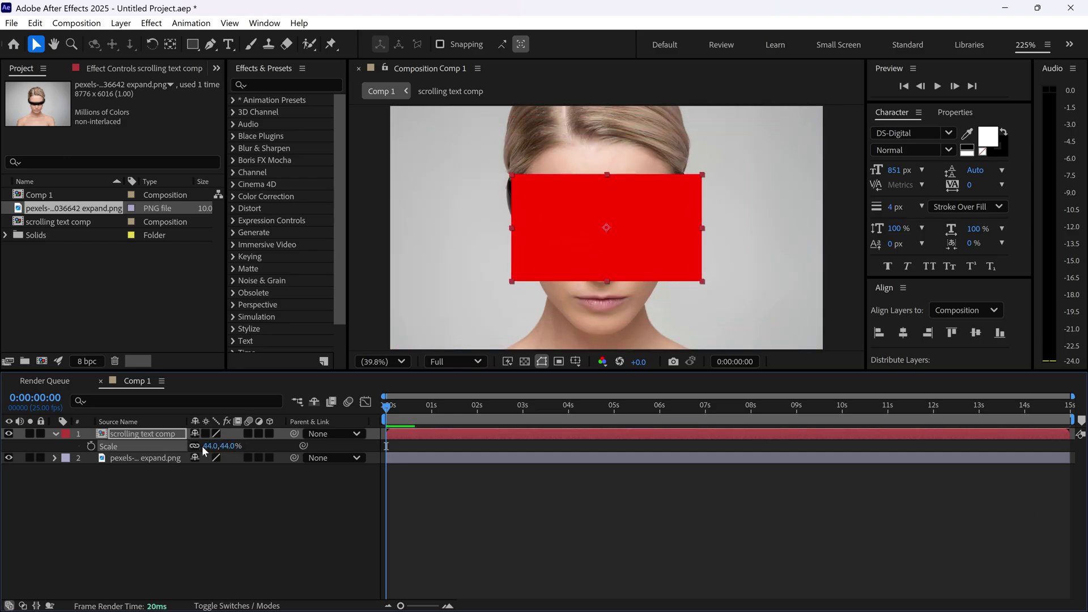
{"action": "key", "text": "t"}
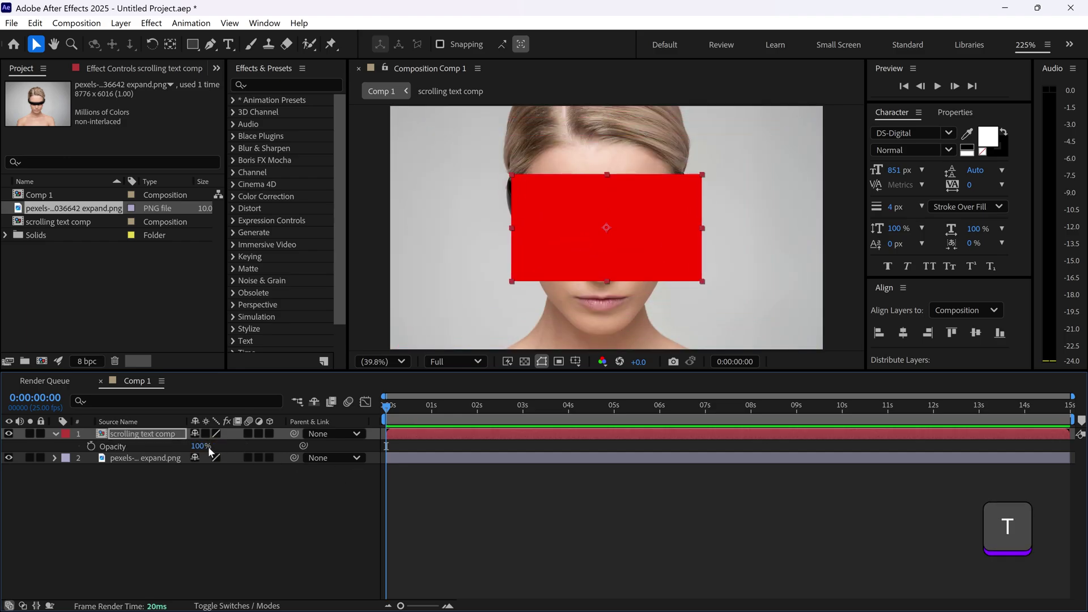
{"action": "left_click", "coordinate": [208, 446]}
{"action": "type", "text": "30"}
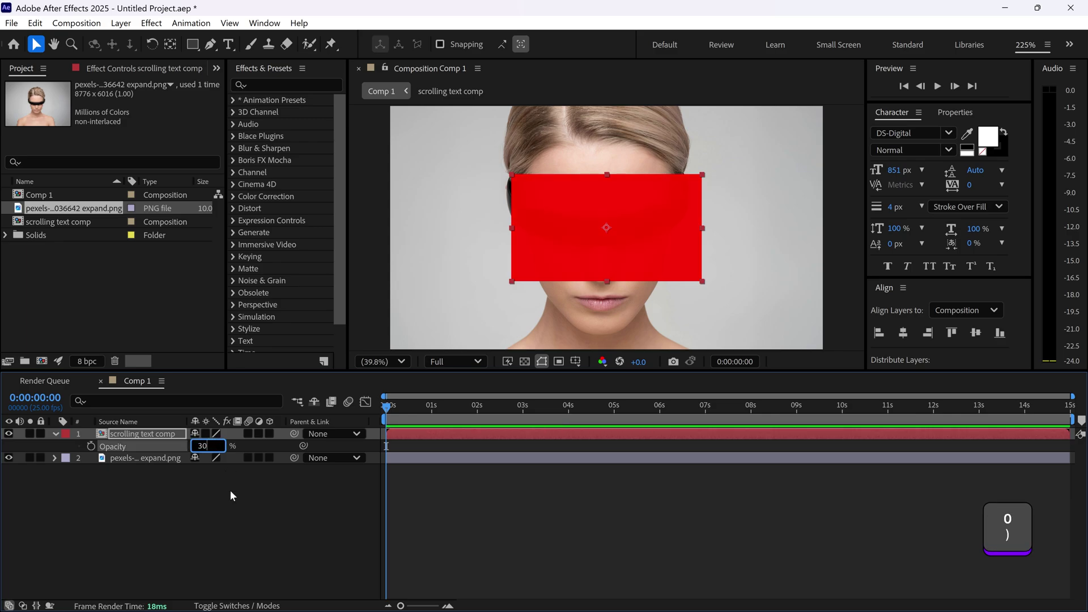
{"action": "left_click", "coordinate": [232, 491]}
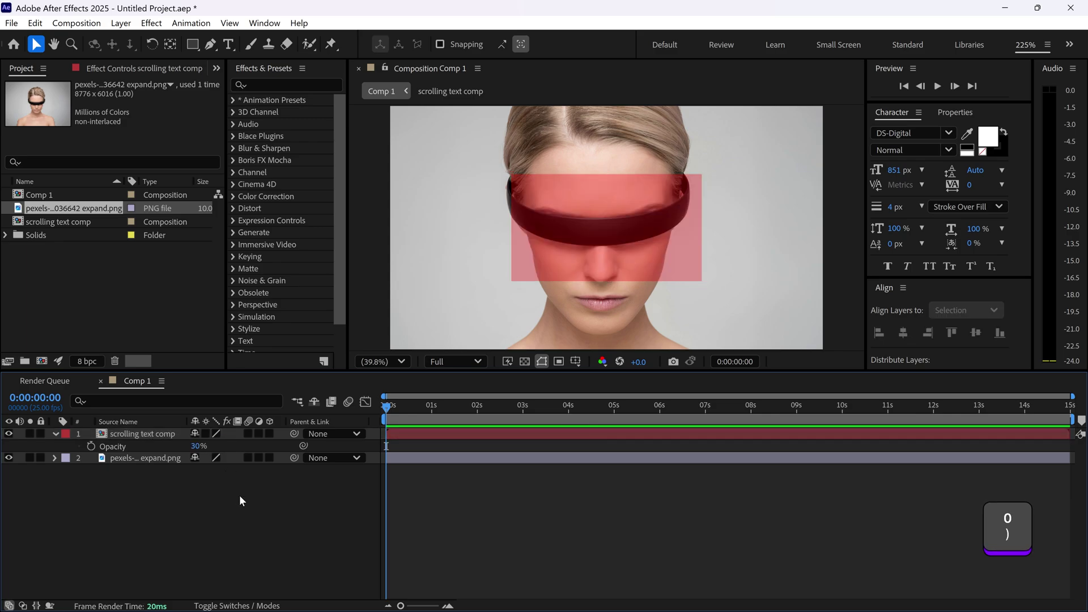
Step: Squash and position the red layer into a thin strip over the visor band
{"action": "left_click", "coordinate": [147, 434]}
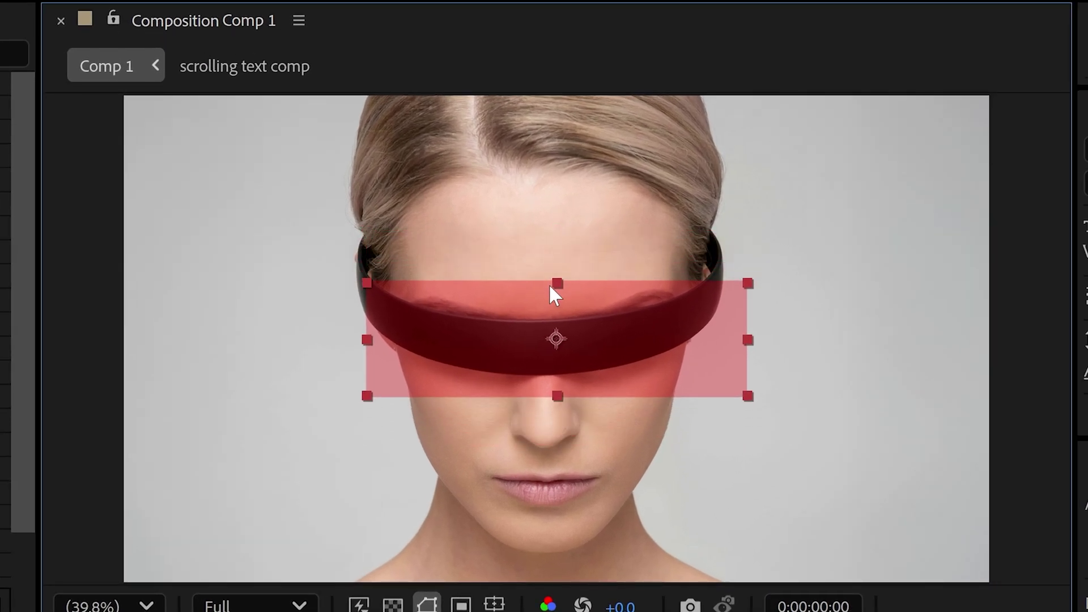
{"action": "left_click_drag", "start_coordinate": [550, 286], "coordinate": [572, 333]}
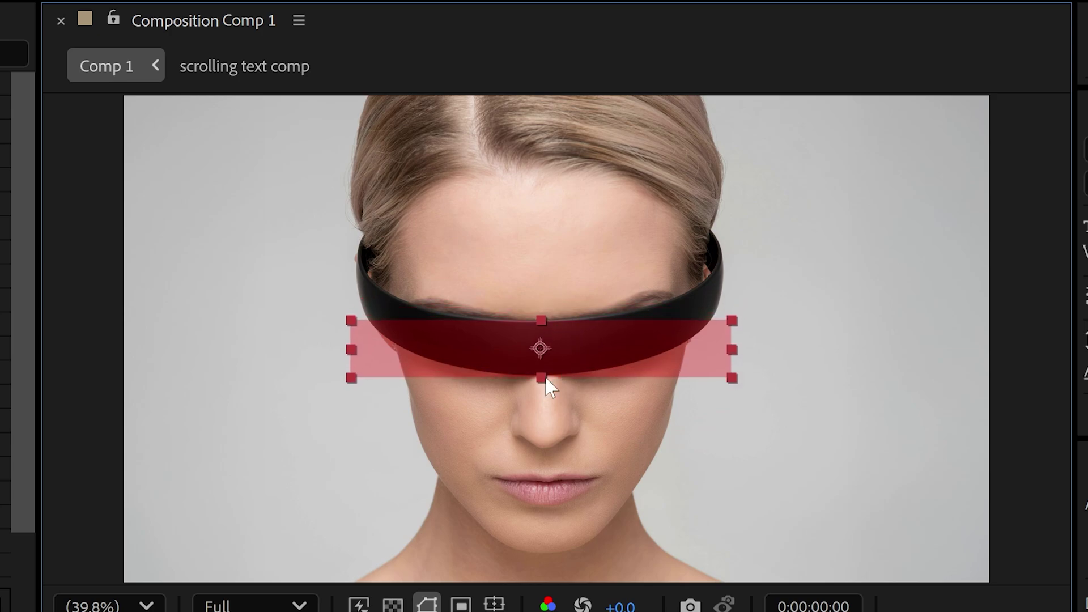
{"action": "left_click_drag", "start_coordinate": [546, 379], "coordinate": [544, 374]}
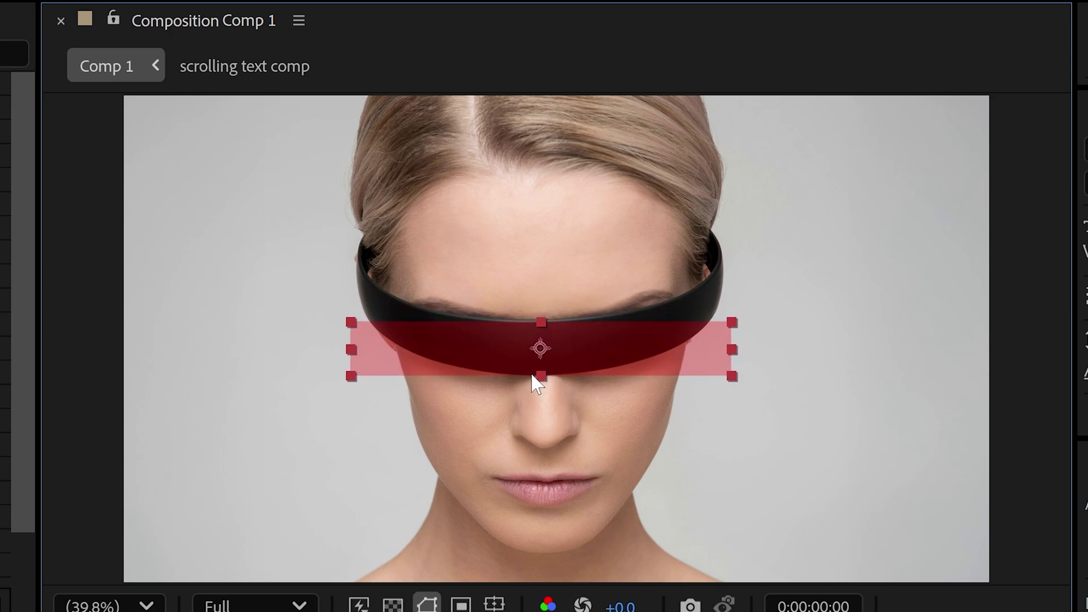
{"action": "left_click_drag", "start_coordinate": [588, 339], "coordinate": [593, 341]}
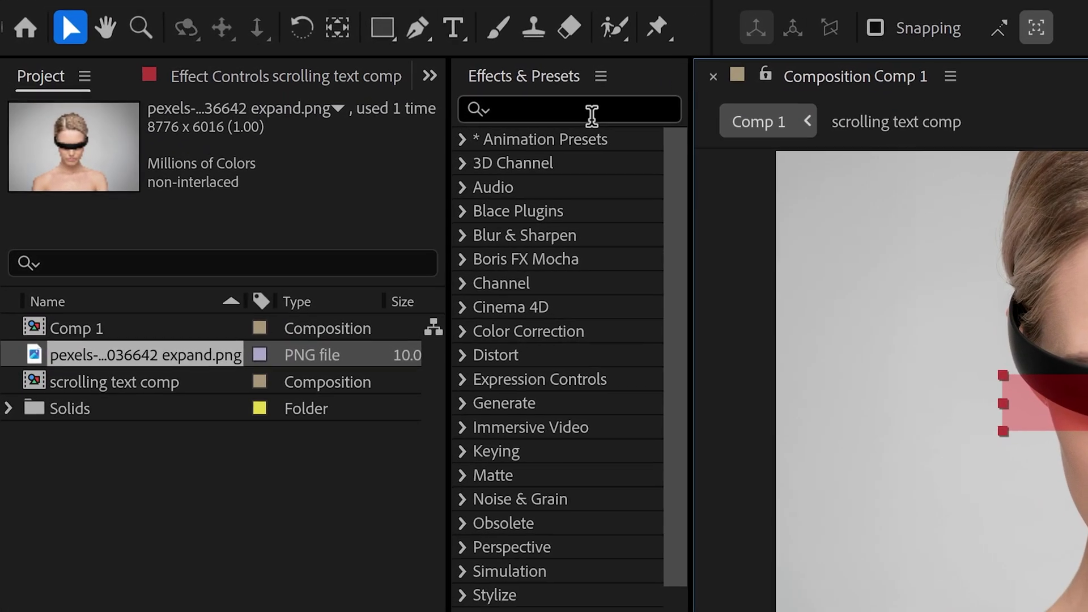
Step: Search for 'mesh' and apply Mesh Warp to the scrolling text comp layer
{"action": "left_click", "coordinate": [297, 86]}
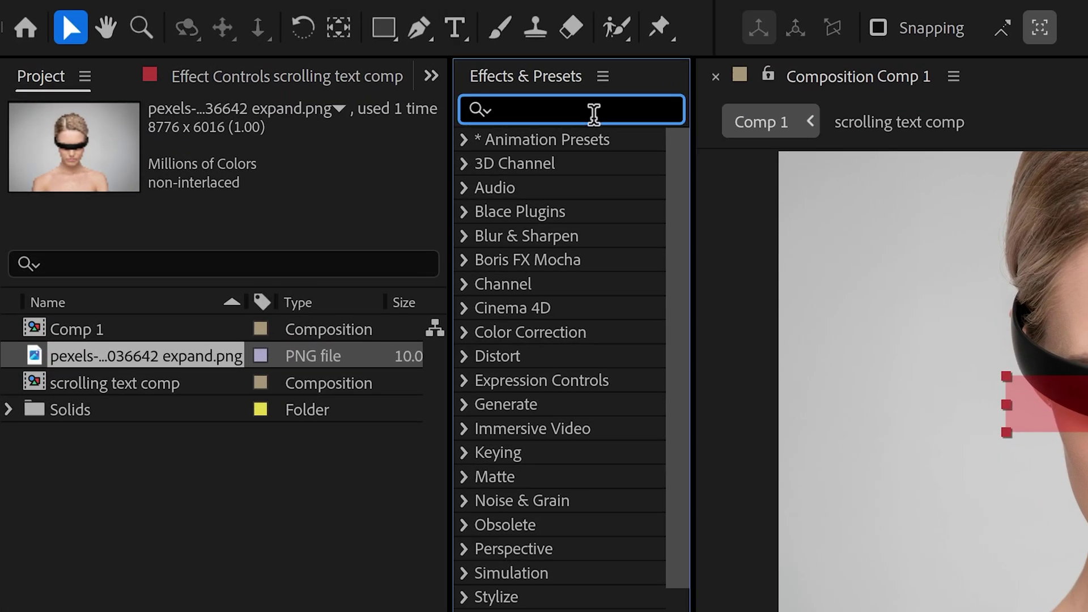
{"action": "type", "text": "mesh"}
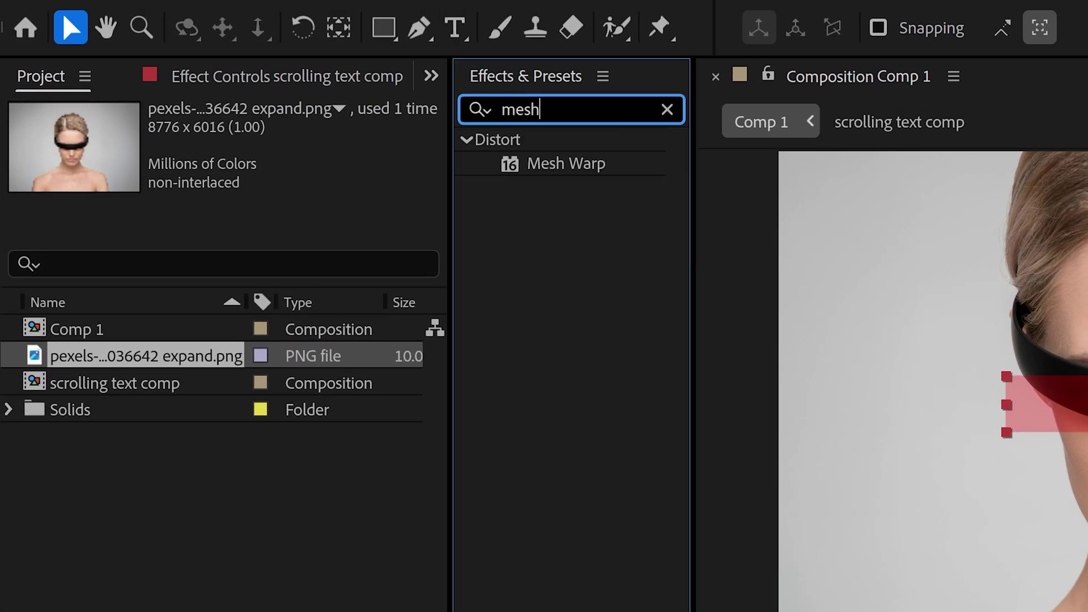
{"action": "left_click_drag", "start_coordinate": [558, 165], "coordinate": [359, 611]}
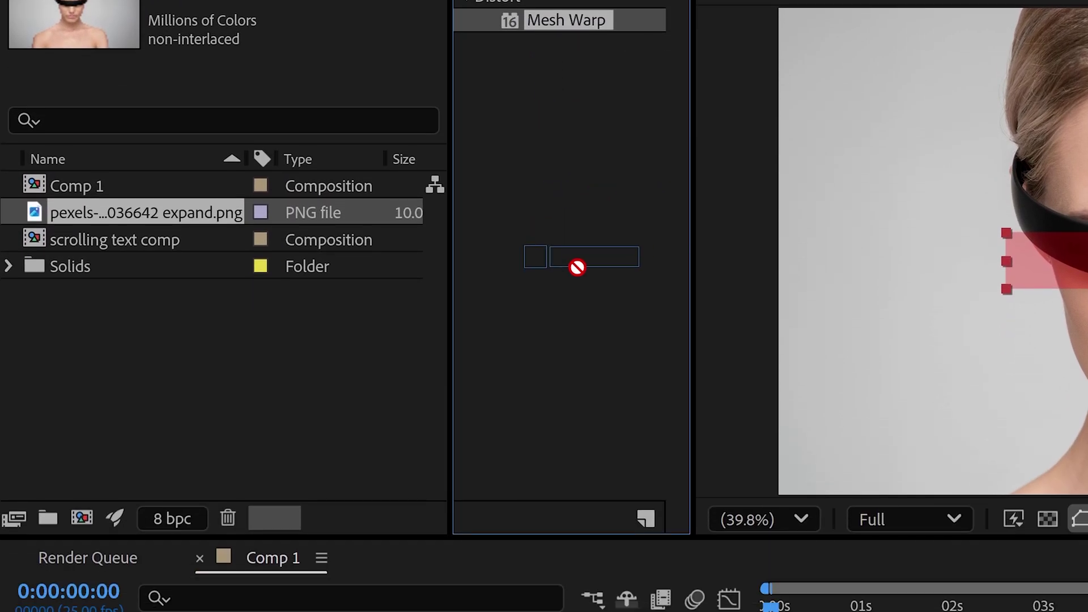
{"action": "left_click_drag", "start_coordinate": [359, 374], "coordinate": [295, 433]}
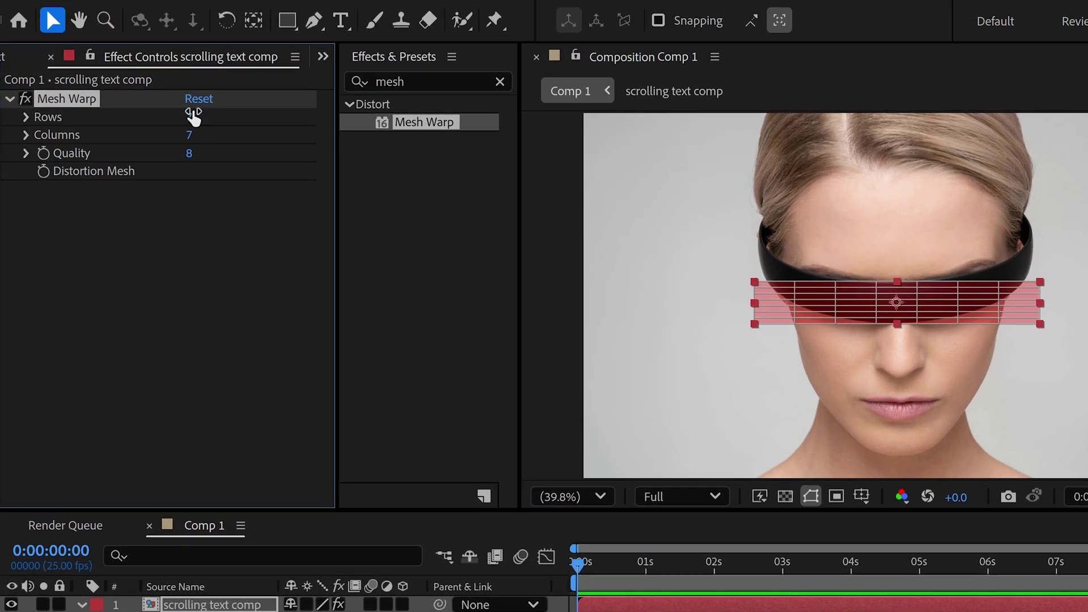
Step: Set the Mesh Warp Rows and Columns both to 1
{"action": "left_click", "coordinate": [194, 117]}
{"action": "type", "text": "1"}
{"action": "key", "text": "Return"}
{"action": "left_click", "coordinate": [189, 136]}
{"action": "type", "text": "1"}
{"action": "key", "text": "Return"}
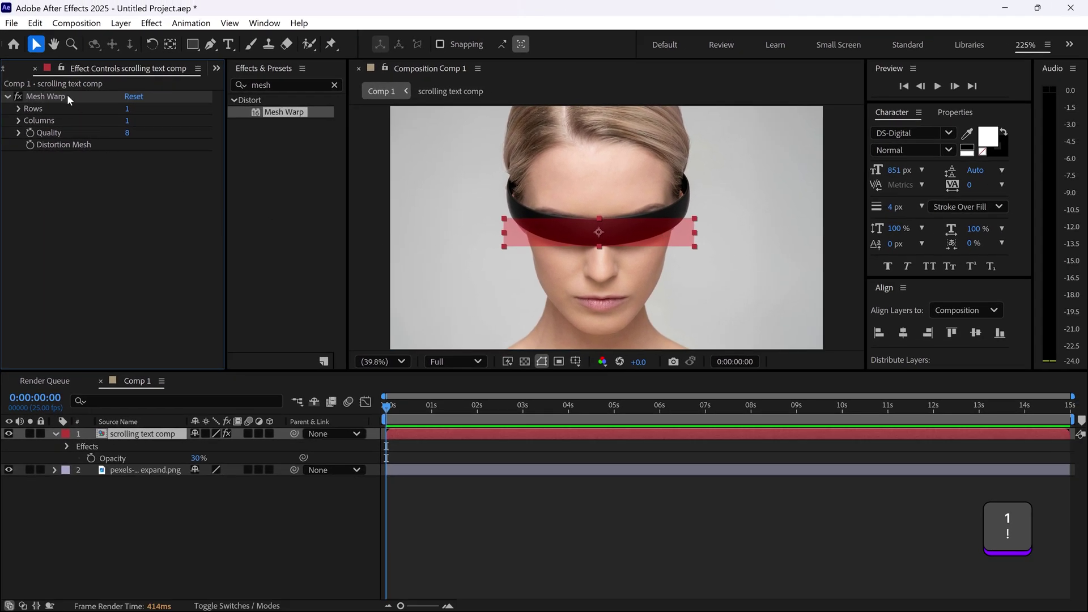
Step: Warp the strip's top edge to curve along the headband, viewing at 100%
{"action": "left_click", "coordinate": [68, 97]}
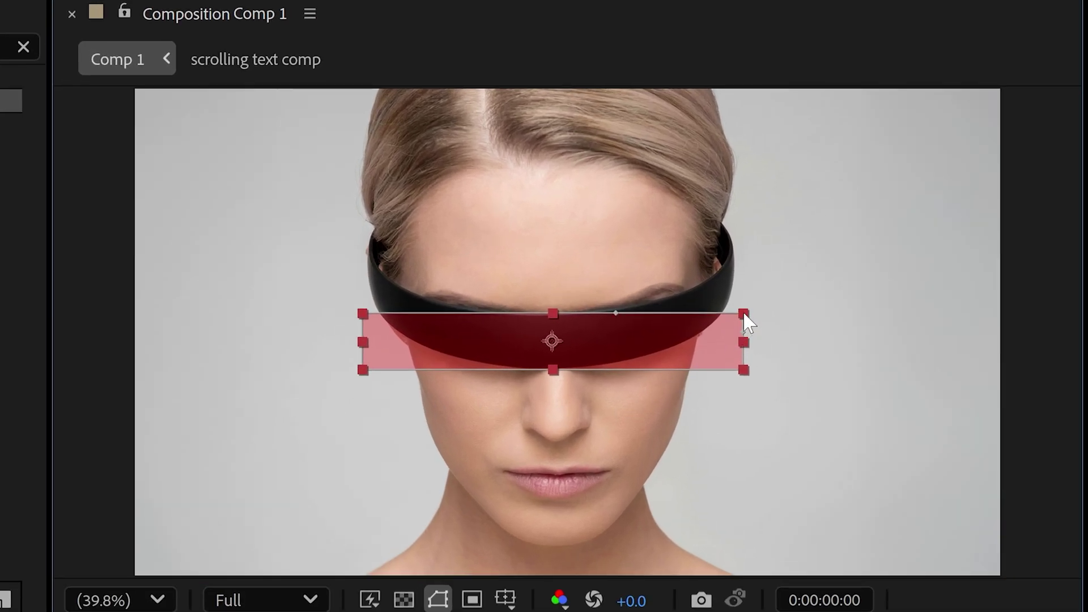
{"action": "left_click_drag", "start_coordinate": [745, 315], "coordinate": [736, 251]}
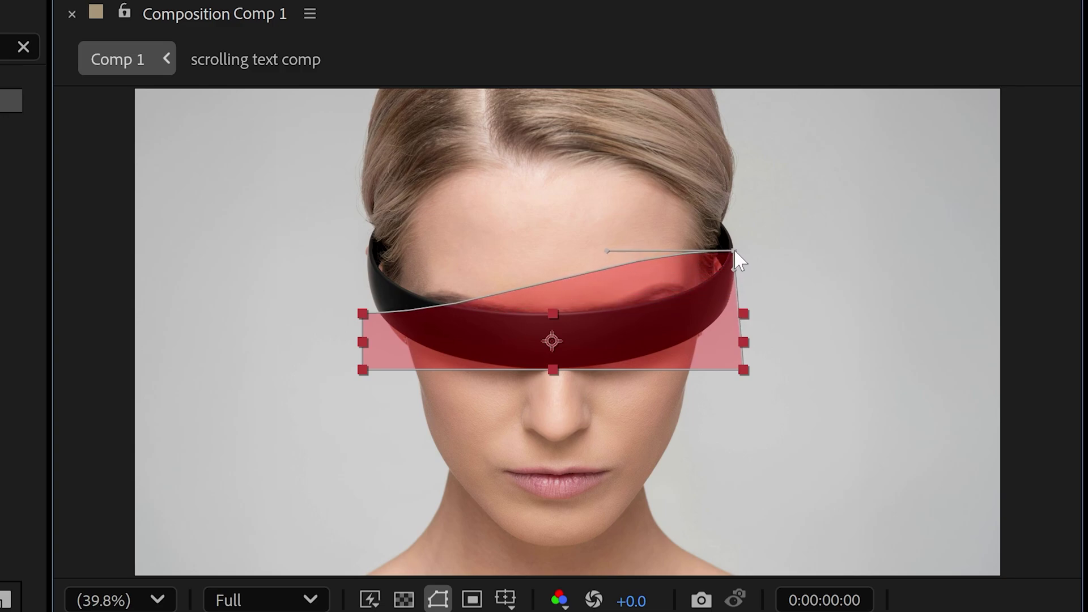
{"action": "key", "text": "slash"}
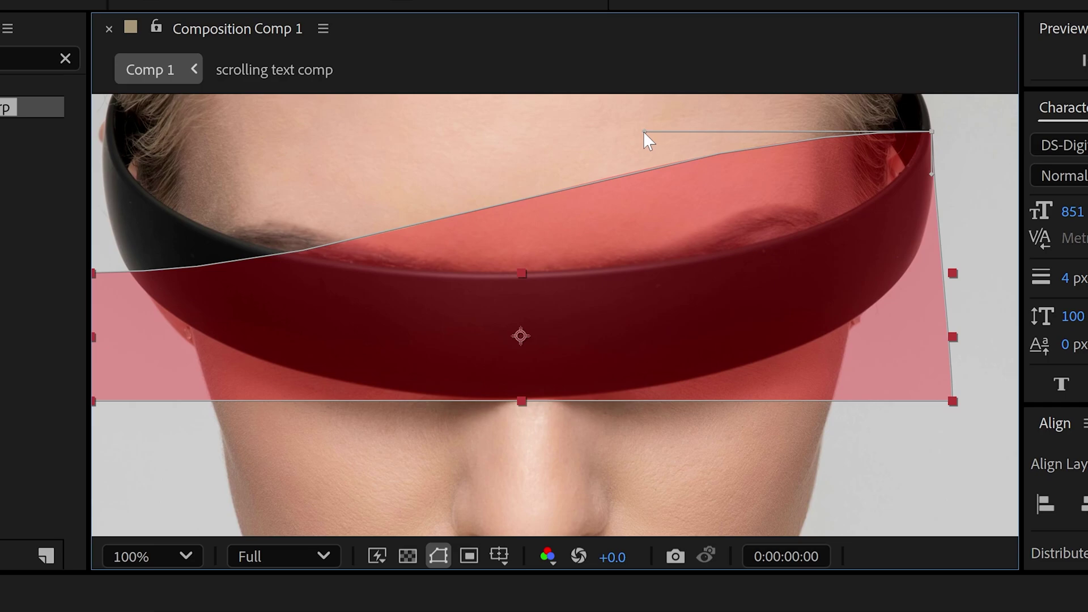
{"action": "left_click_drag", "start_coordinate": [645, 133], "coordinate": [783, 327]}
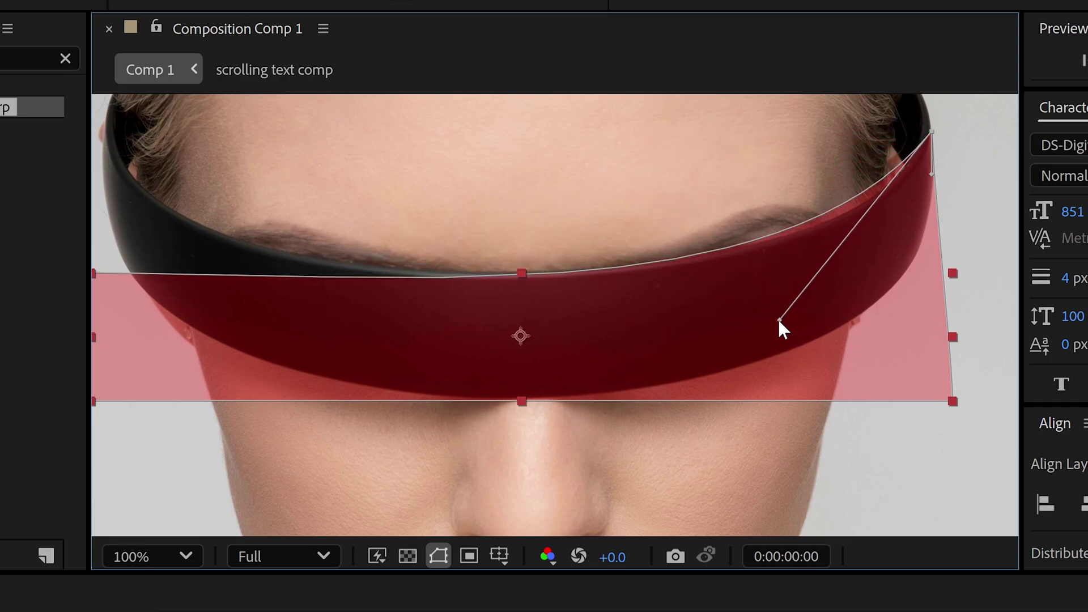
{"action": "left_click_drag", "start_coordinate": [933, 139], "coordinate": [932, 139]}
{"action": "left_click_drag", "start_coordinate": [781, 328], "coordinate": [821, 311]}
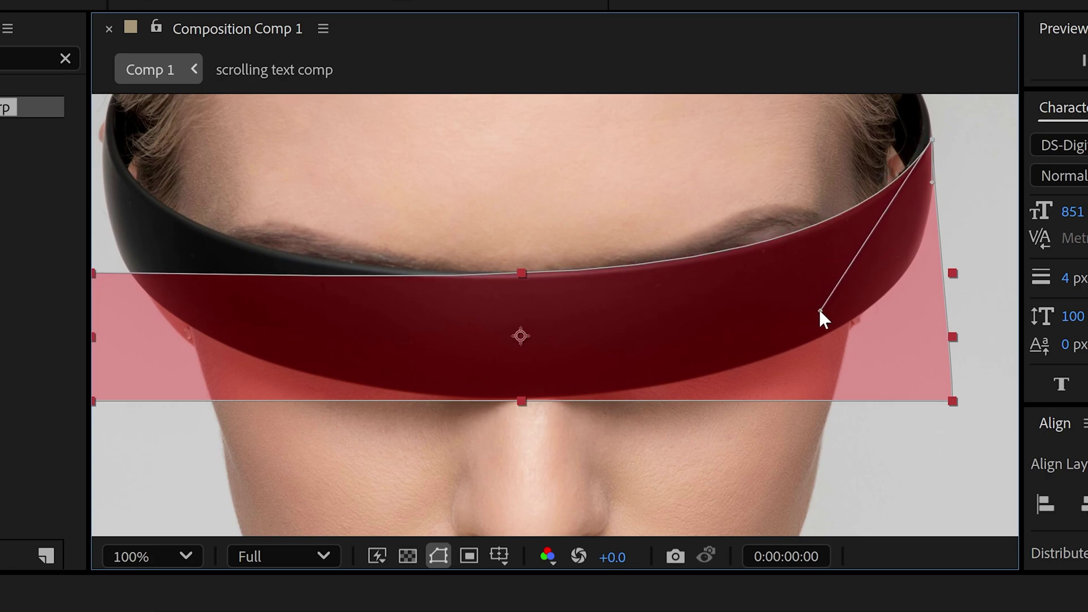
Step: Bend the band's right and lower edges to follow the visor's curve
{"action": "left_click_drag", "start_coordinate": [954, 406], "coordinate": [852, 322]}
{"action": "left_click_drag", "start_coordinate": [852, 282], "coordinate": [944, 274]}
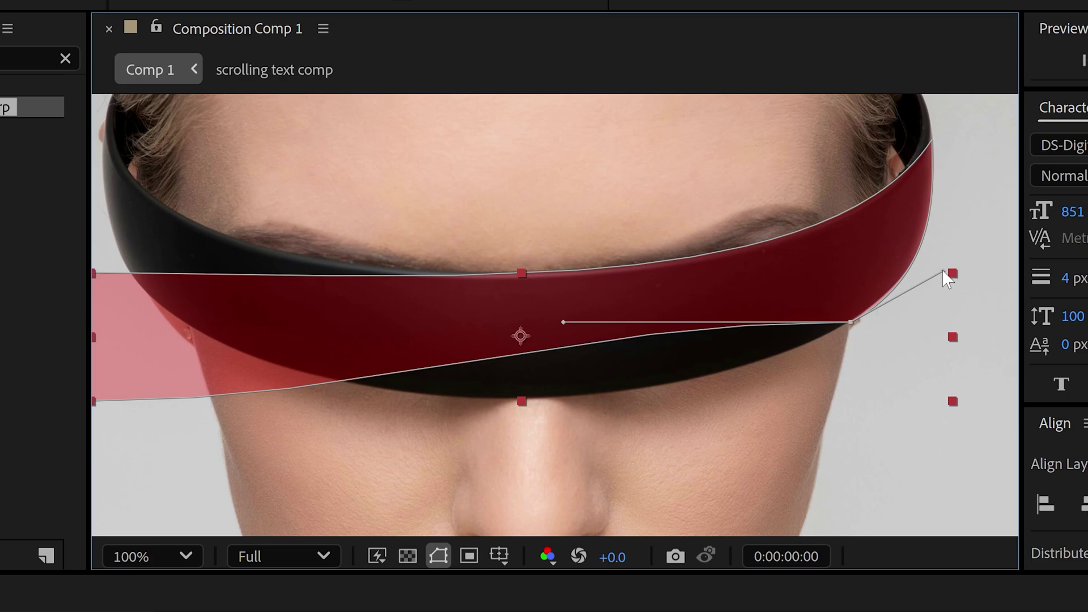
{"action": "left_click_drag", "start_coordinate": [852, 322], "coordinate": [865, 311]}
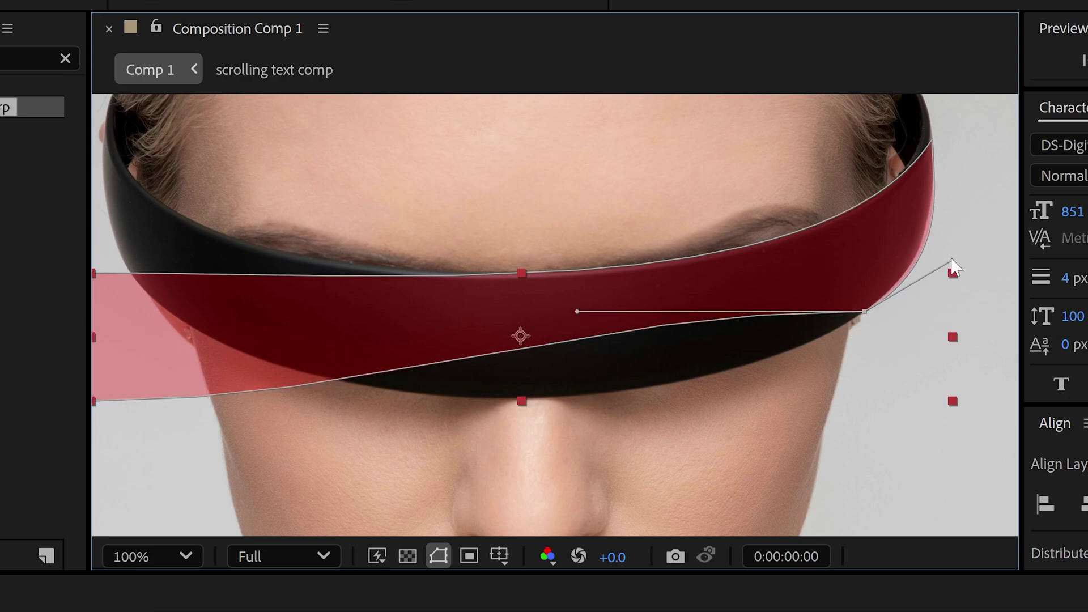
{"action": "left_click_drag", "start_coordinate": [952, 259], "coordinate": [940, 262]}
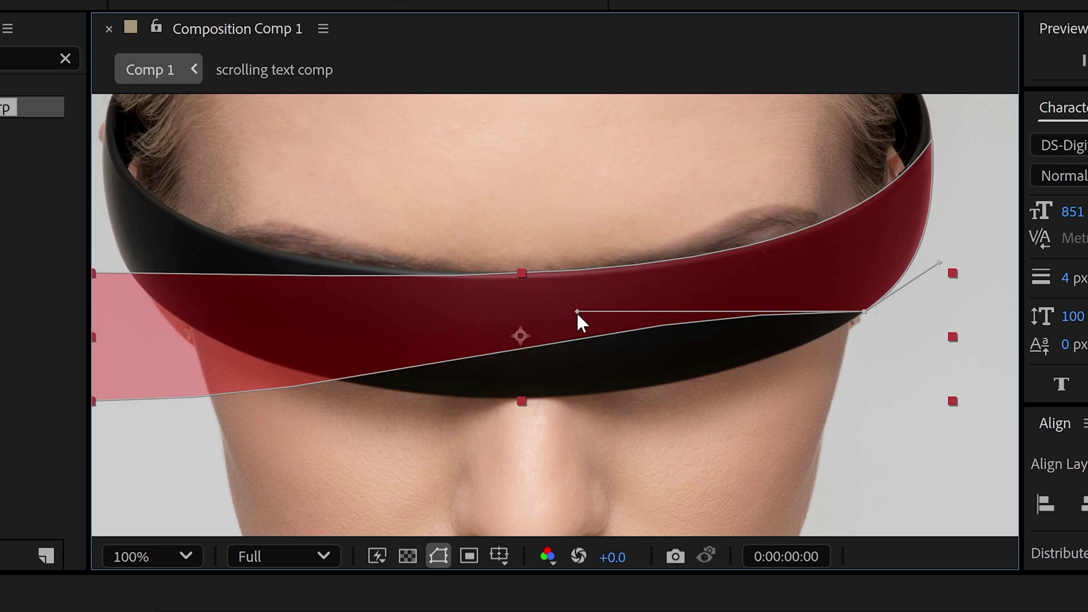
{"action": "left_click_drag", "start_coordinate": [579, 318], "coordinate": [707, 423]}
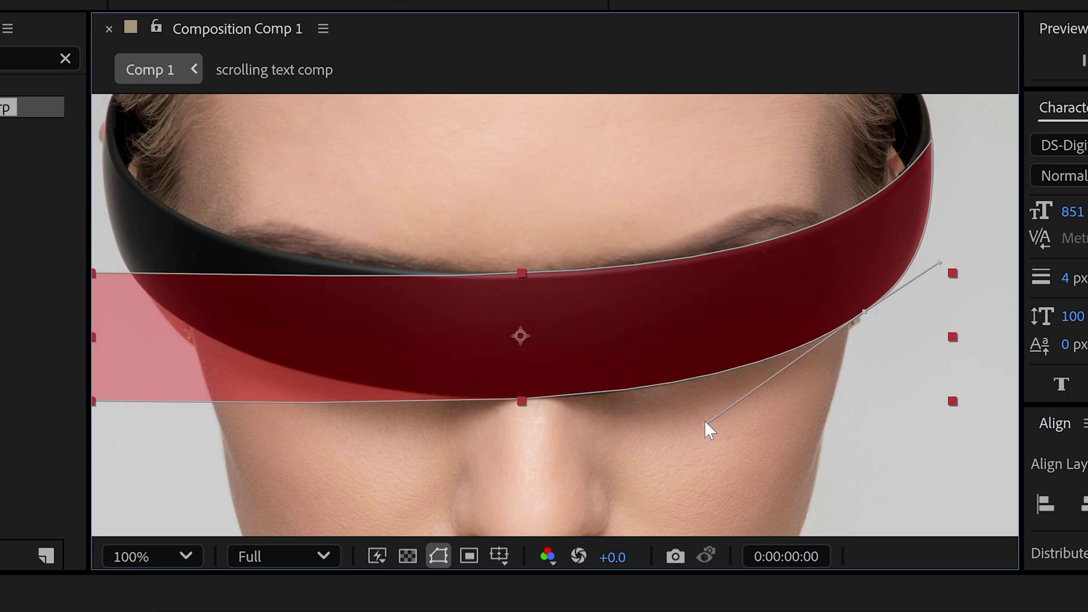
Step: Zoom out and fit the band's left corners and edges onto the visor
{"action": "key", "text": "comma"}
{"action": "left_click_drag", "start_coordinate": [335, 310], "coordinate": [333, 236]}
{"action": "left_click_drag", "start_coordinate": [479, 234], "coordinate": [398, 335]}
{"action": "left_click_drag", "start_coordinate": [326, 361], "coordinate": [340, 296]}
{"action": "left_click_drag", "start_coordinate": [498, 311], "coordinate": [434, 373]}
Step: Curve the band's upper-left and lower-left edges around the visor
{"action": "left_click", "coordinate": [528, 307]}
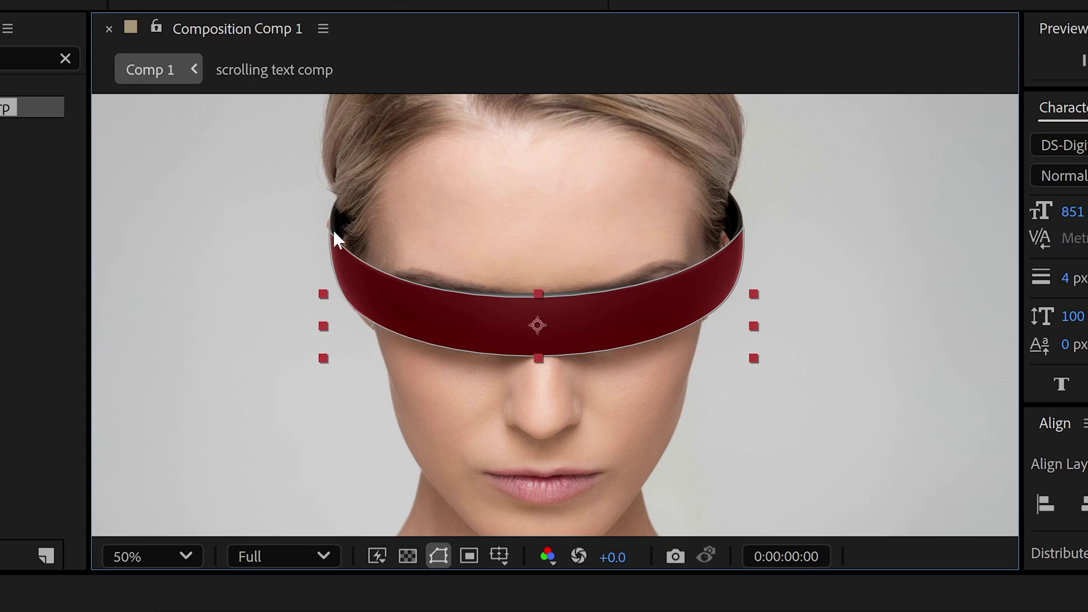
{"action": "left_click_drag", "start_coordinate": [334, 241], "coordinate": [389, 320]}
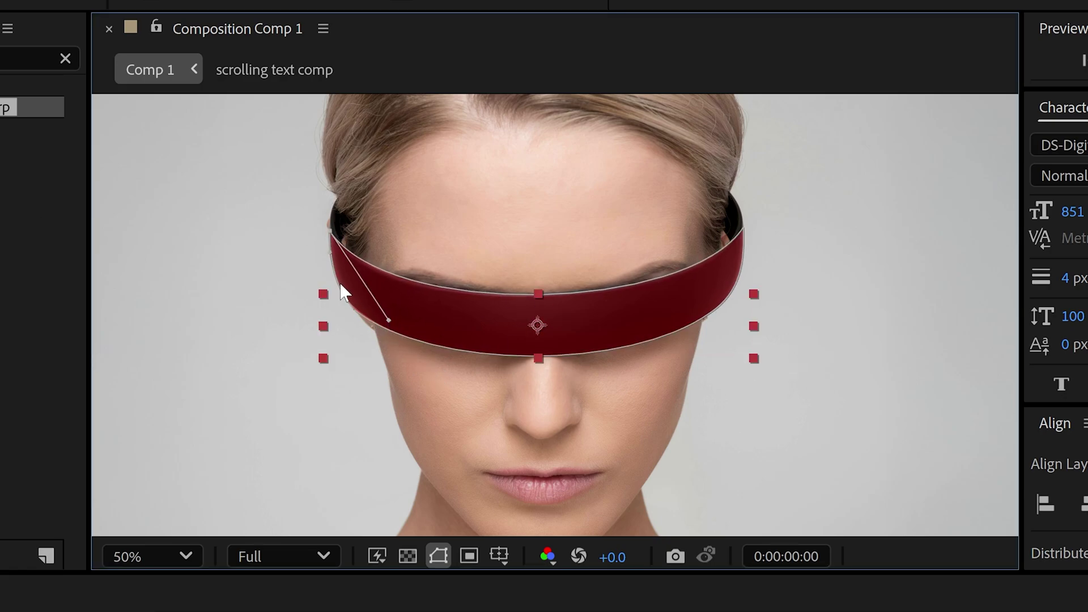
{"action": "left_click", "coordinate": [347, 306]}
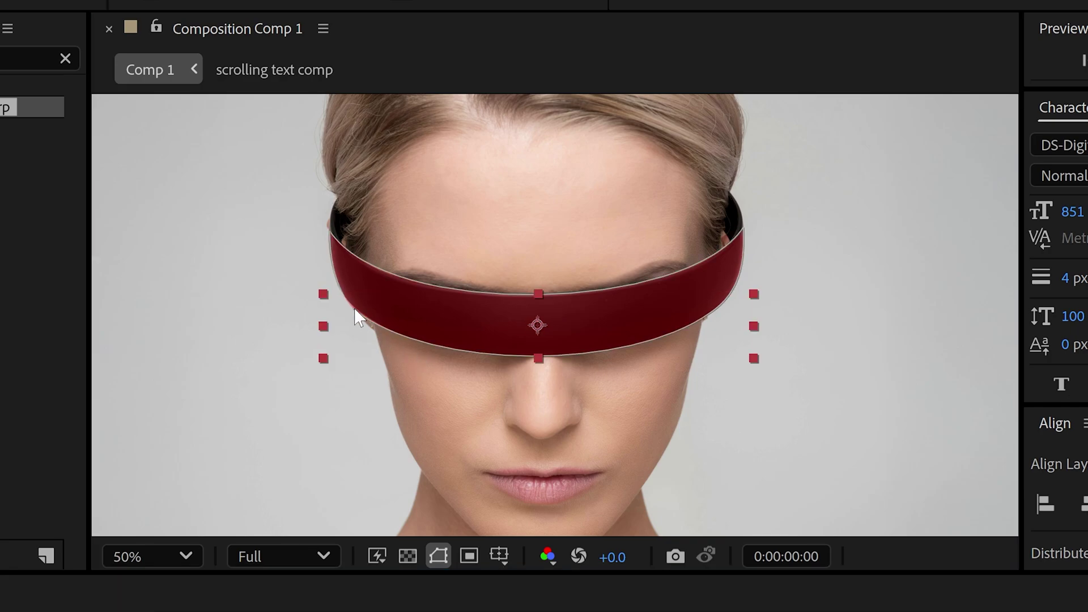
{"action": "left_click_drag", "start_coordinate": [356, 315], "coordinate": [441, 382]}
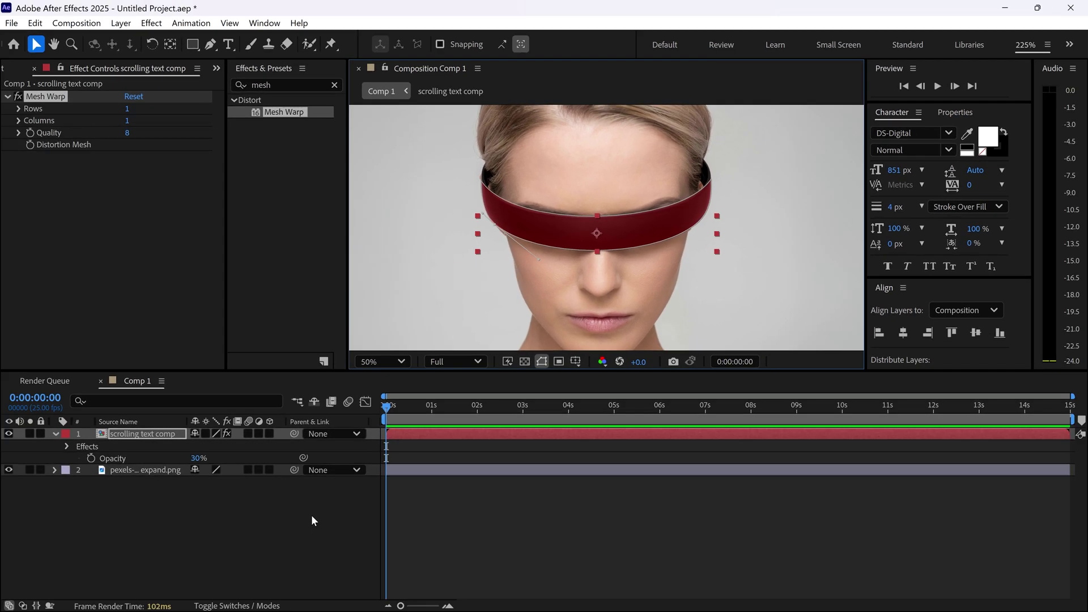
Step: Raise the band layer's opacity back to 100%
{"action": "left_click", "coordinate": [329, 519]}
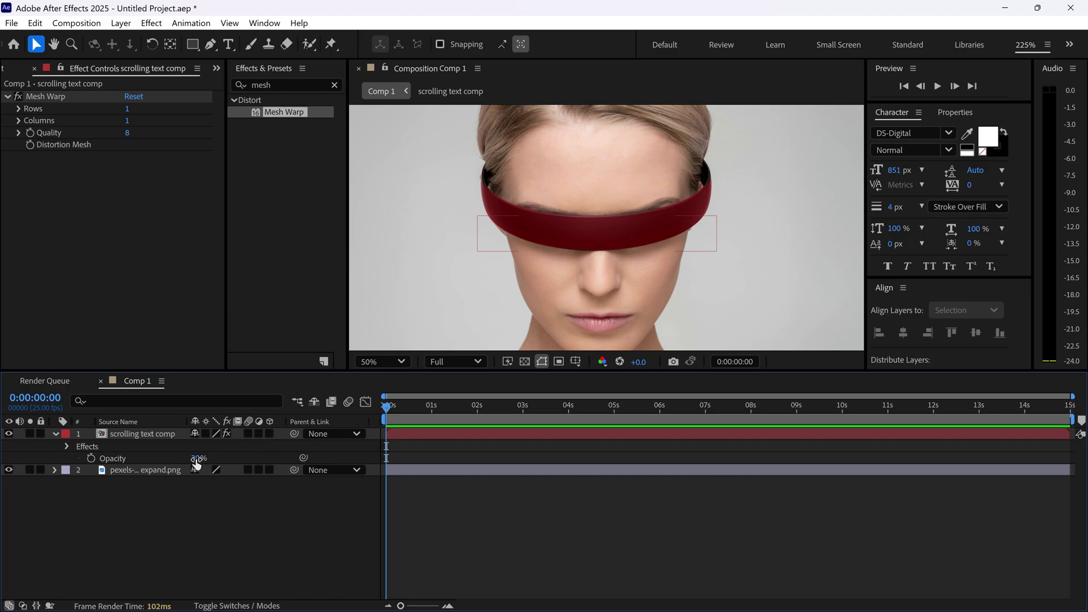
{"action": "left_click_drag", "start_coordinate": [196, 464], "coordinate": [238, 464]}
{"action": "left_click", "coordinate": [226, 515]}
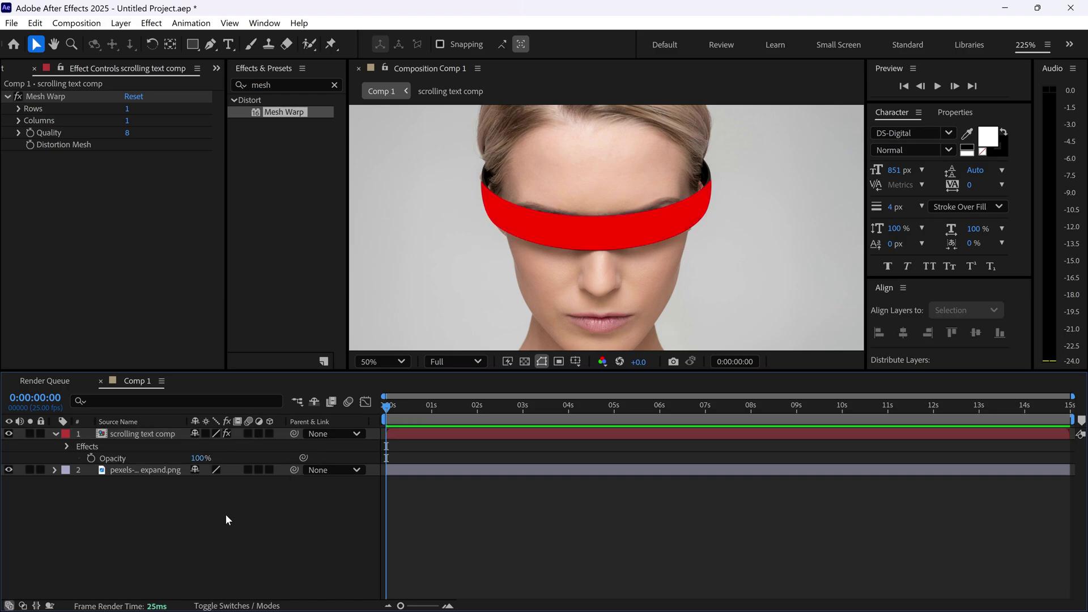
{"action": "left_click", "coordinate": [163, 435]}
Step: Open scrolling text comp and hide its red solid layer
{"action": "double_click", "coordinate": [156, 435]}
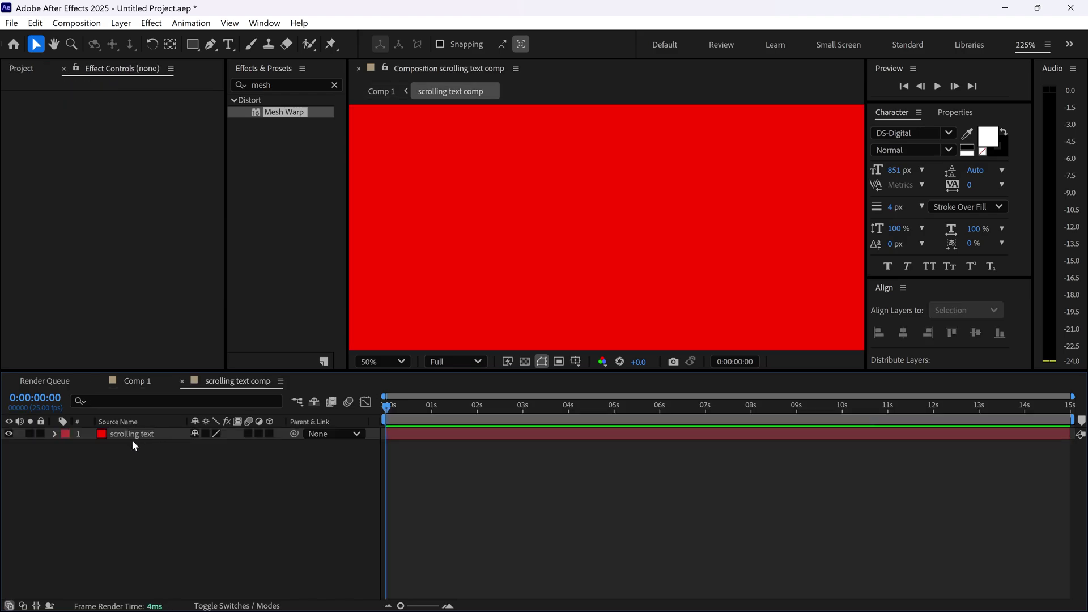
{"action": "left_click", "coordinate": [10, 433]}
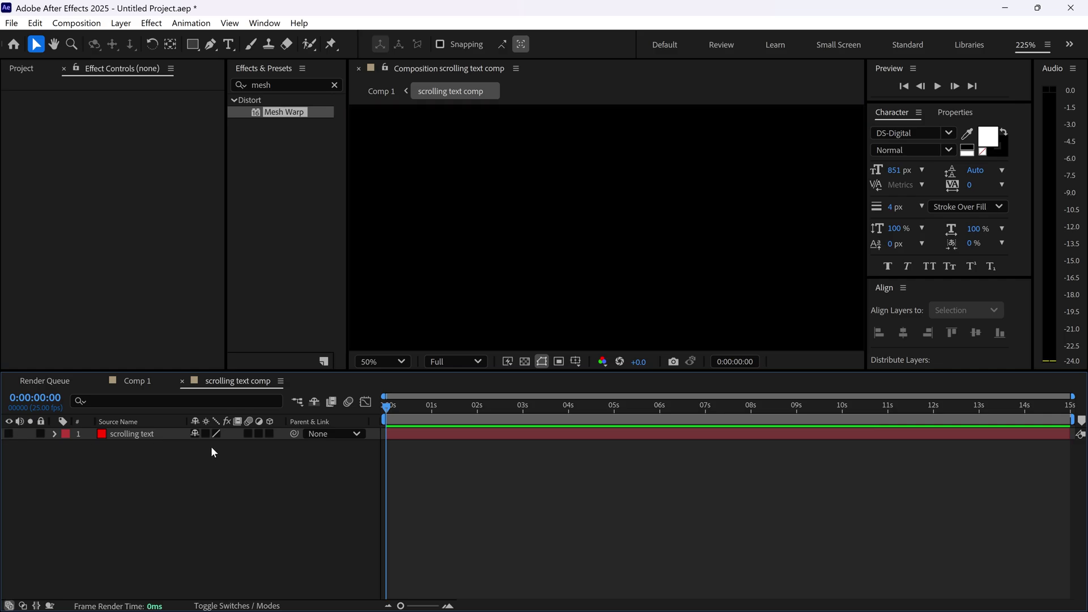
{"action": "scroll", "coordinate": [578, 259], "scroll_direction": "down", "scroll_amount": 2}
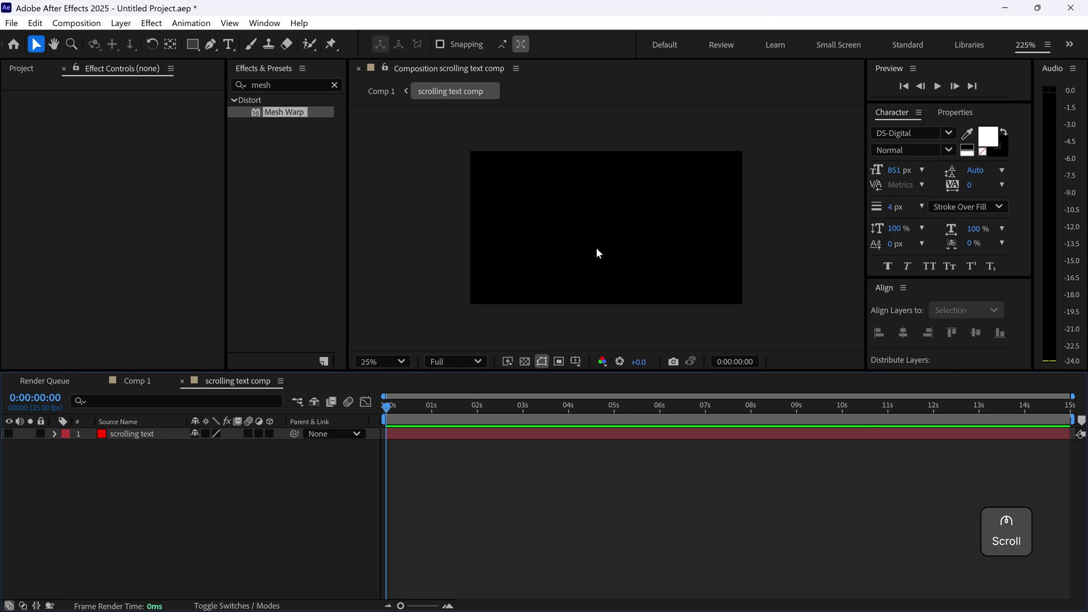
Step: Create a DS-Digital text layer reading 'THIS IS HOW TO WARP AND CREATE SCROLLING TEXT'
{"action": "left_click", "coordinate": [230, 45]}
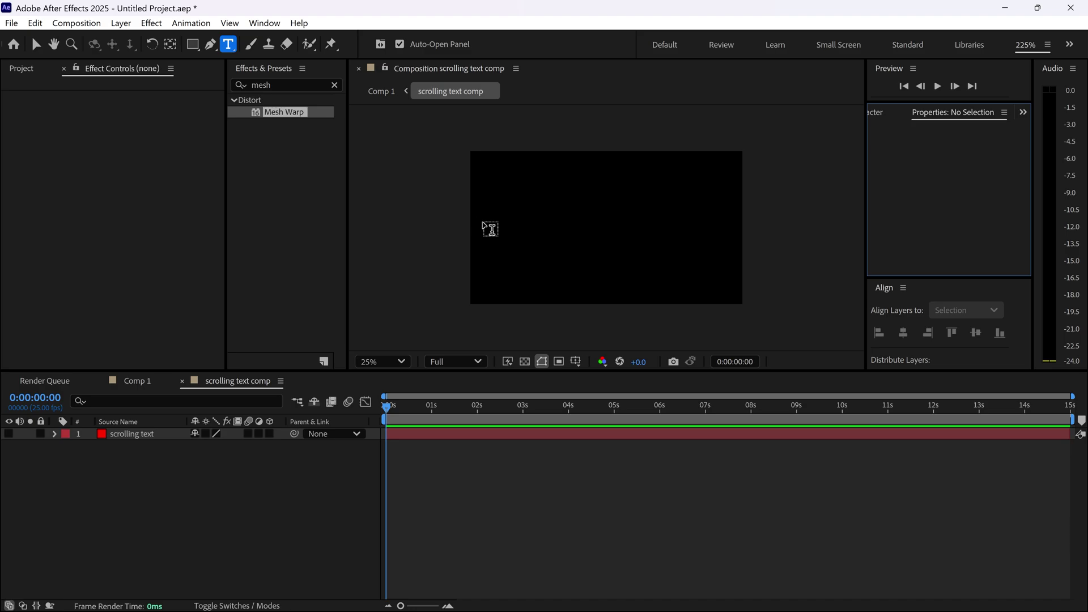
{"action": "left_click", "coordinate": [487, 229]}
{"action": "key", "text": "ctrl"}
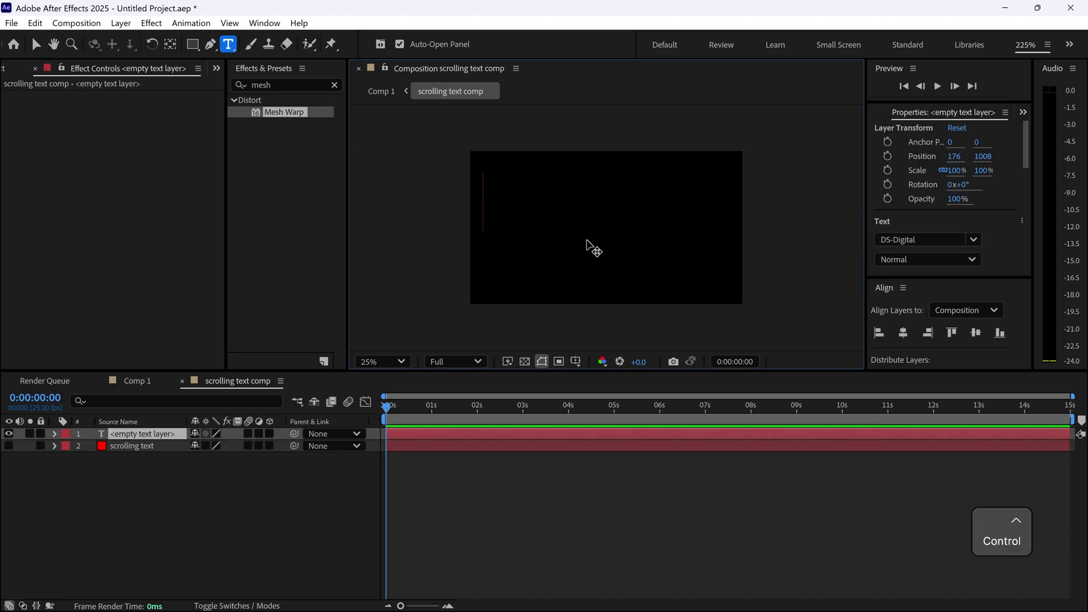
{"action": "type", "text": "THIS IS HOW TO WARP AND CREATE SCROLLING TEXT"}
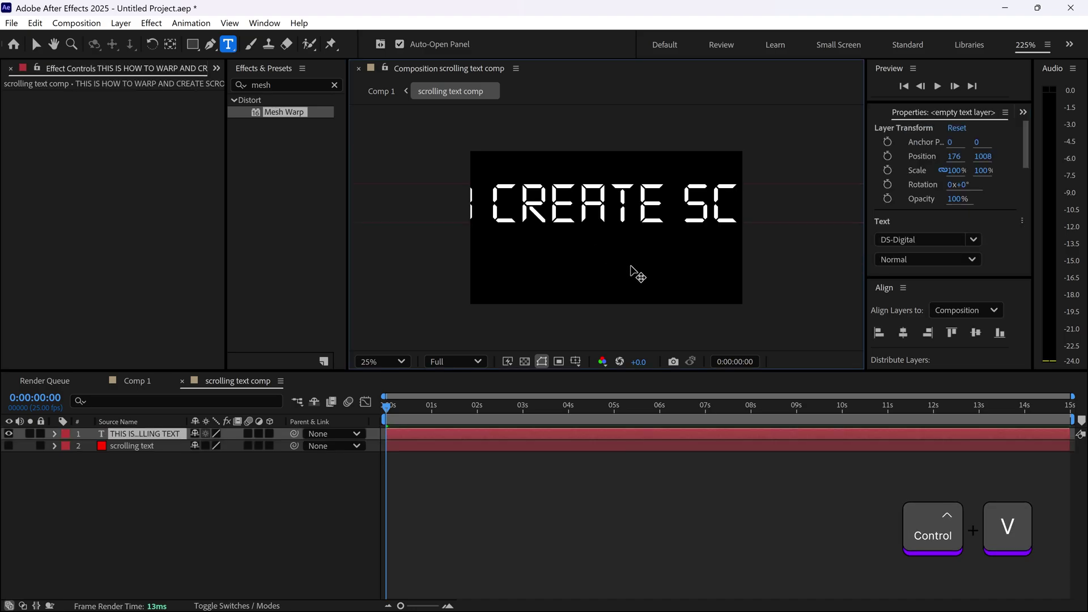
{"action": "key", "text": "ctrl+a"}
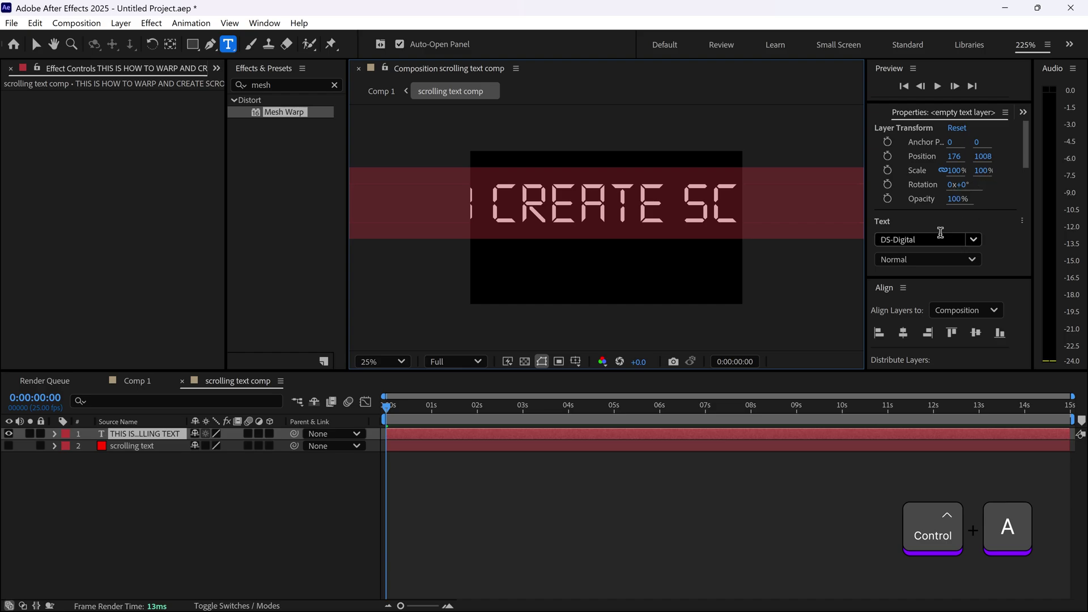
{"action": "left_click_drag", "start_coordinate": [1026, 155], "coordinate": [1036, 189]}
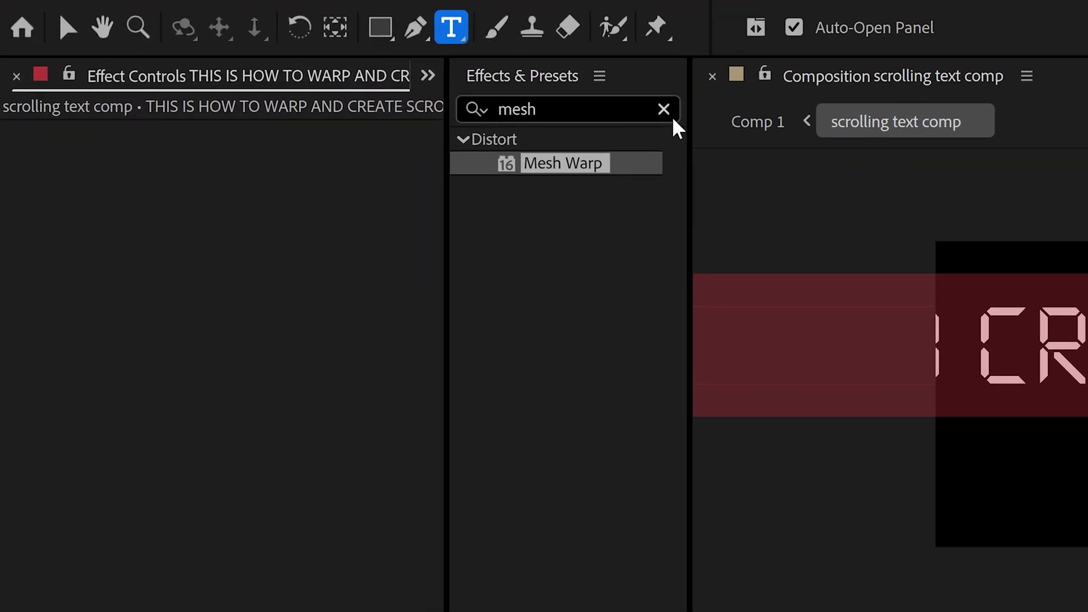
Step: Search for 'ven' and apply Venetian Blinds to the text layer
{"action": "left_click", "coordinate": [335, 85]}
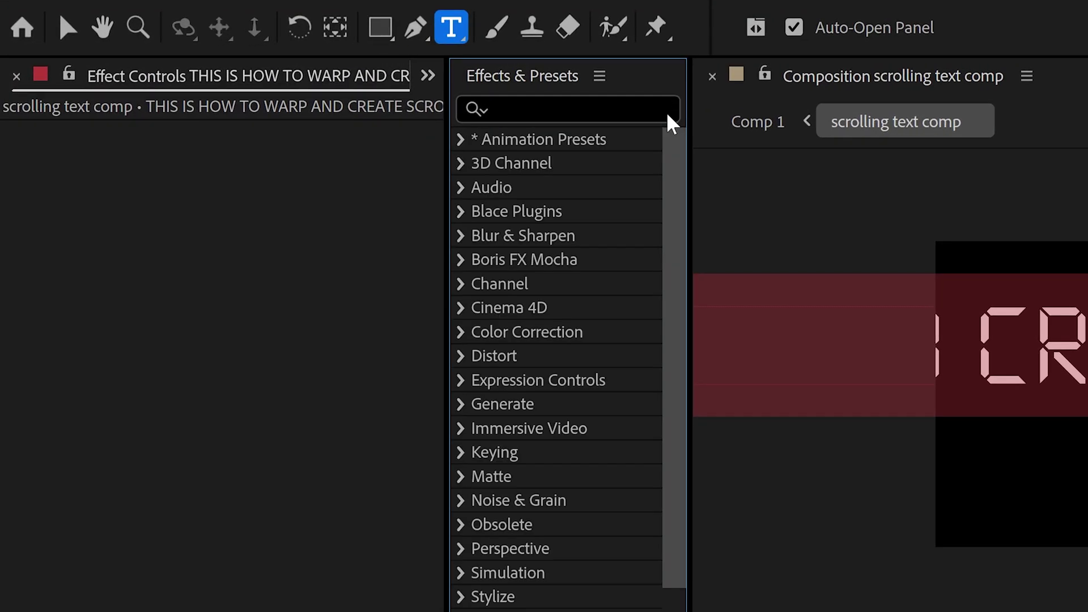
{"action": "left_click", "coordinate": [669, 116]}
{"action": "type", "text": "ven"}
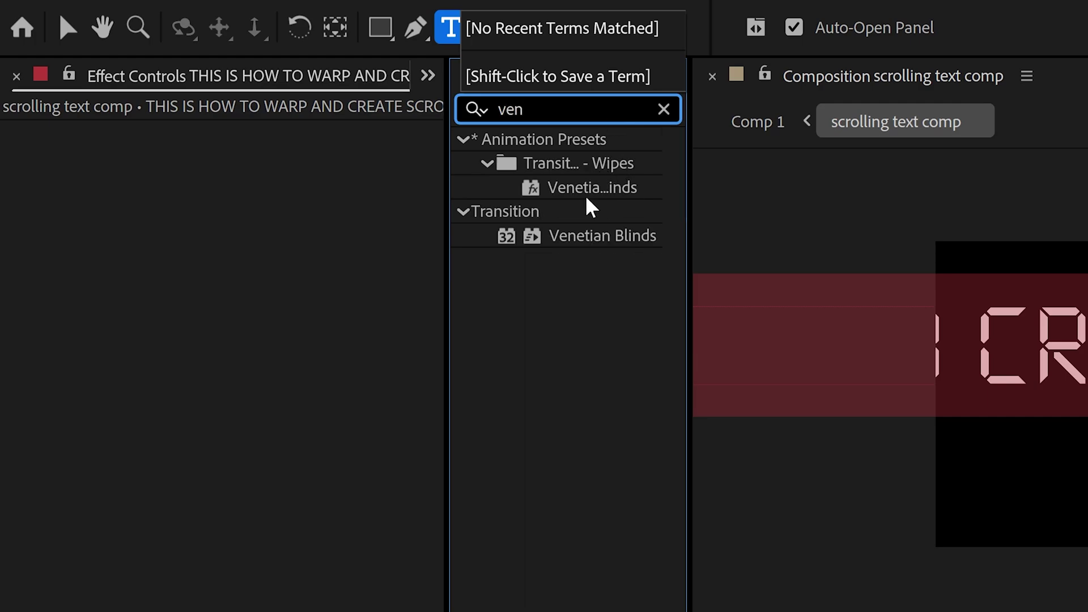
{"action": "left_click_drag", "start_coordinate": [581, 242], "coordinate": [323, 345]}
Step: Set Venetian Blinds to 30% transition completion, 90° direction and width 50
{"action": "left_click", "coordinate": [252, 157]}
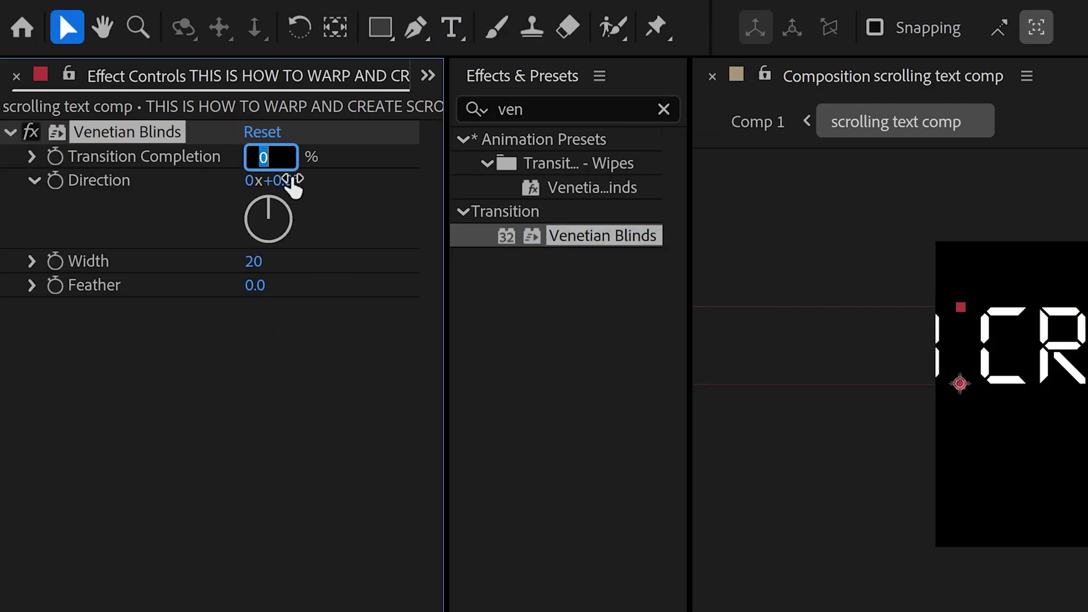
{"action": "type", "text": "3"}
{"action": "left_click", "coordinate": [287, 180]}
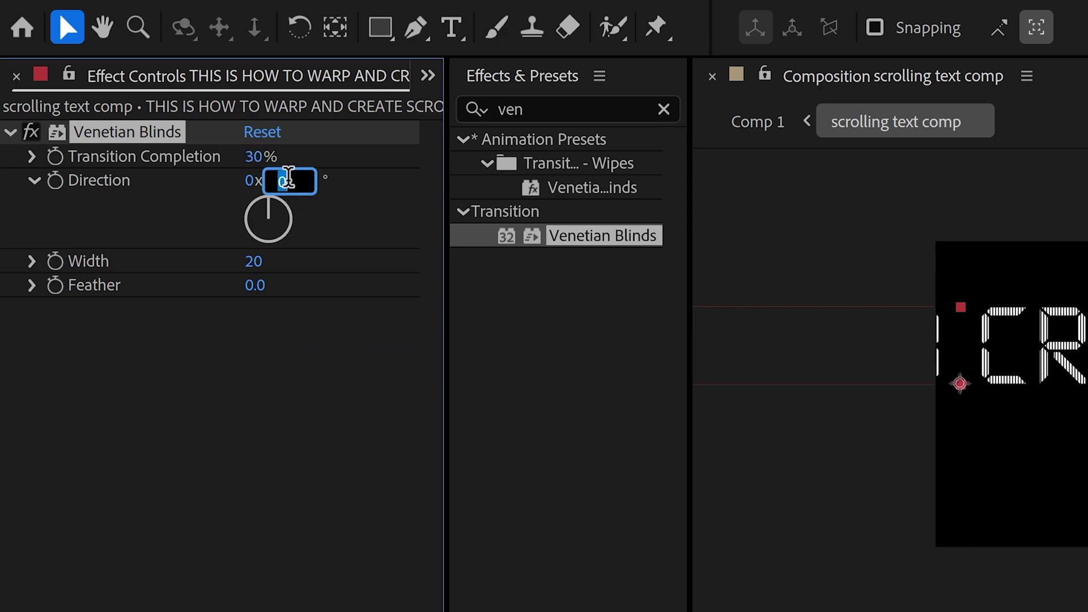
{"action": "type", "text": "90"}
{"action": "left_click", "coordinate": [320, 375]}
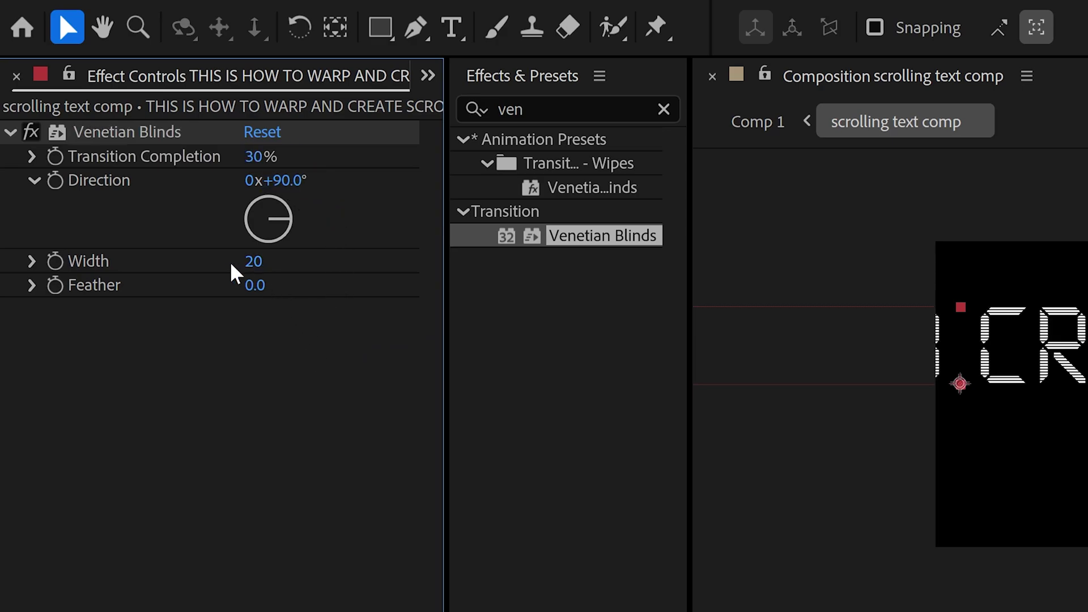
{"action": "left_click", "coordinate": [253, 262]}
{"action": "type", "text": "150"}
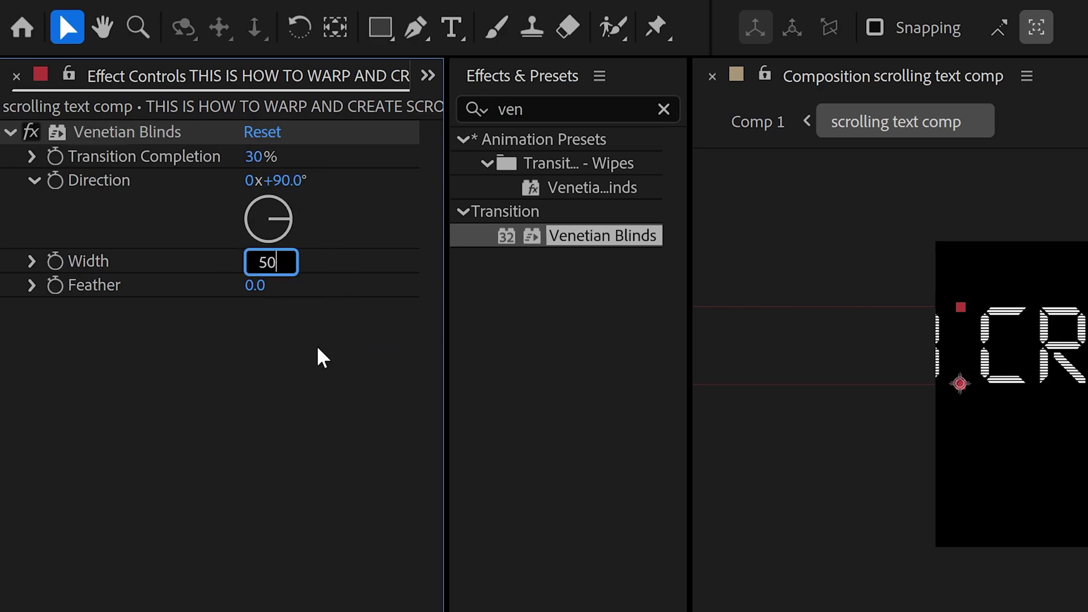
{"action": "left_click", "coordinate": [322, 381]}
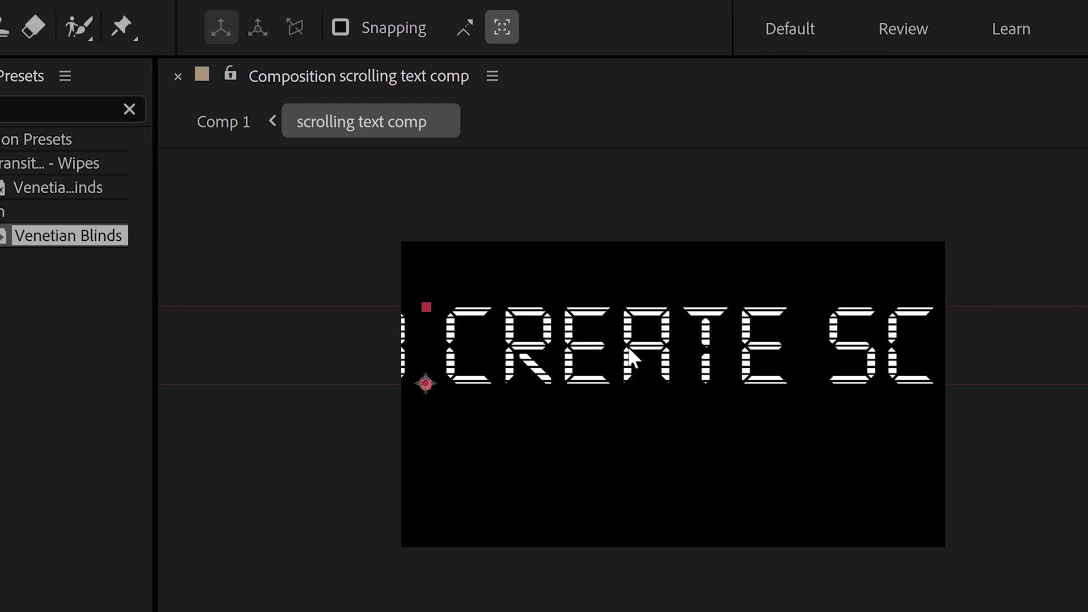
Step: Search for 'glo' and add the Glow effect to the text layer
{"action": "left_click", "coordinate": [510, 109]}
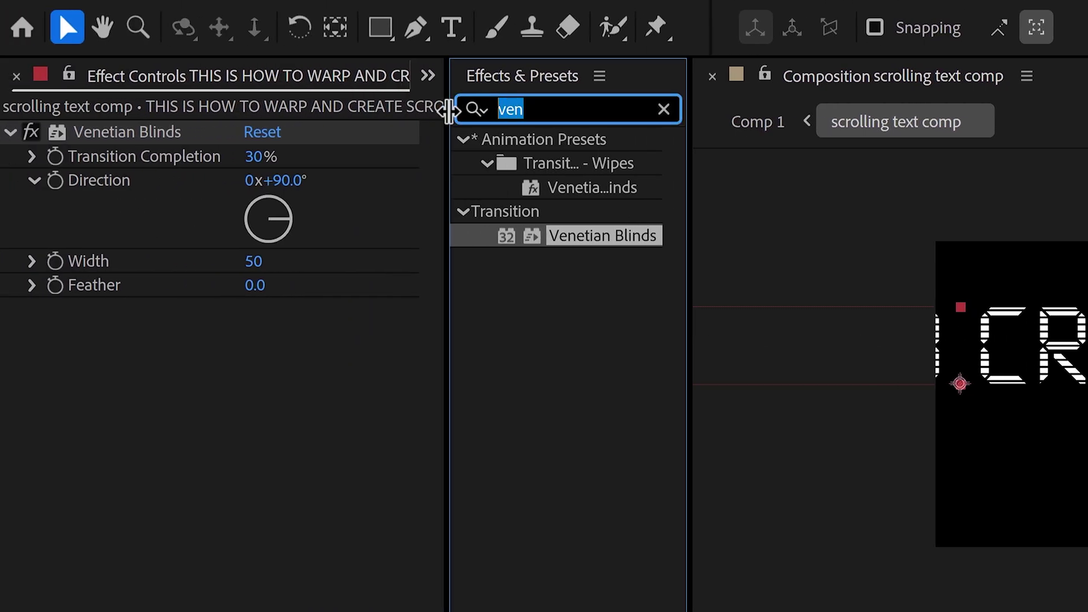
{"action": "type", "text": "glo"}
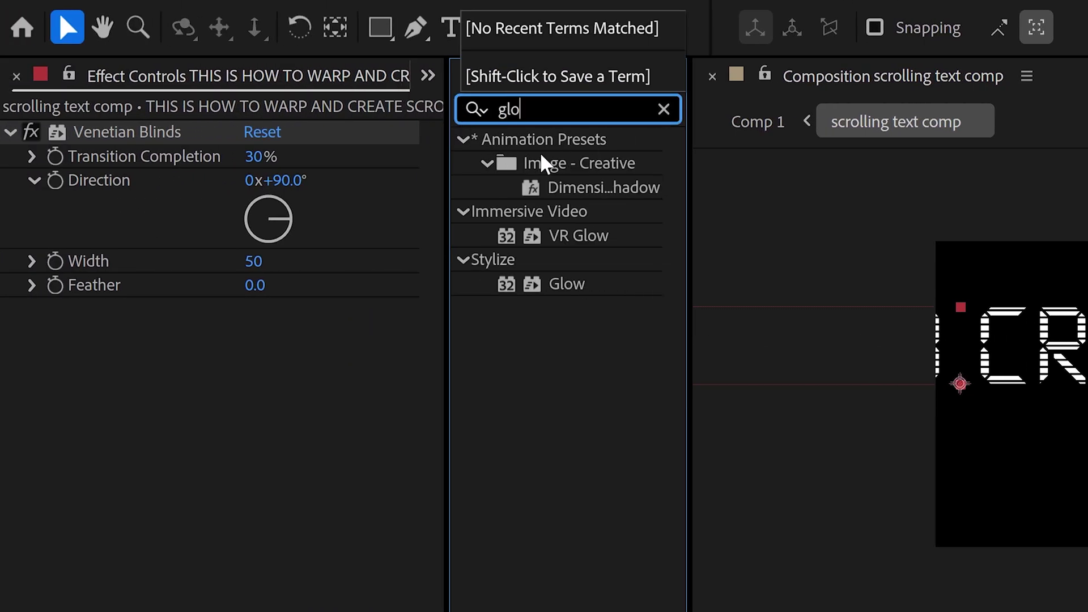
{"action": "left_click_drag", "start_coordinate": [568, 287], "coordinate": [335, 383]}
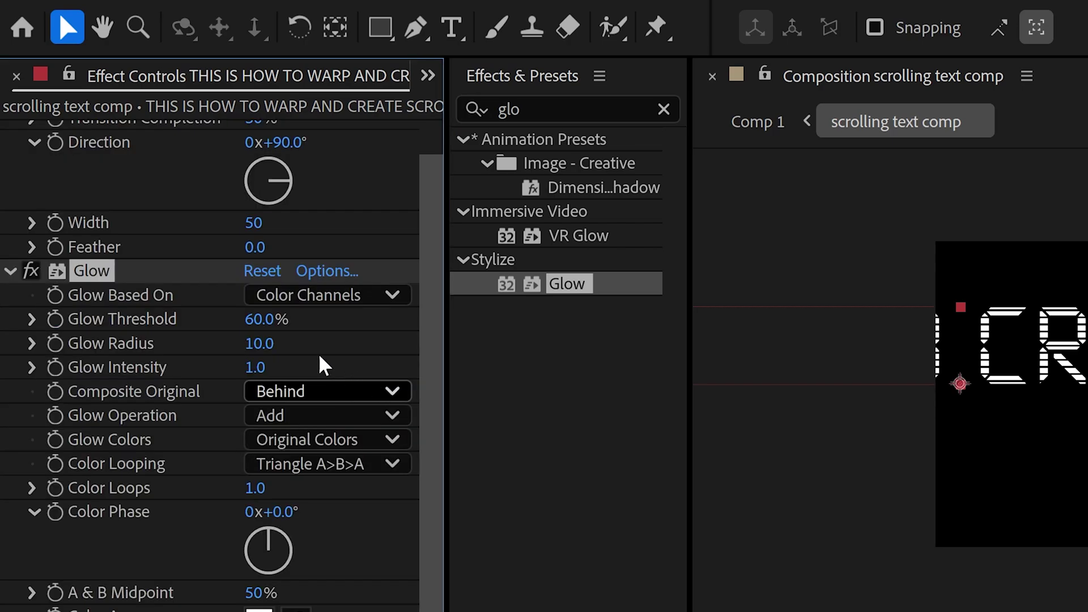
Step: Set Glow Threshold to 85%, Glow Radius to 133 and Glow Intensity to 3
{"action": "left_click", "coordinate": [265, 319]}
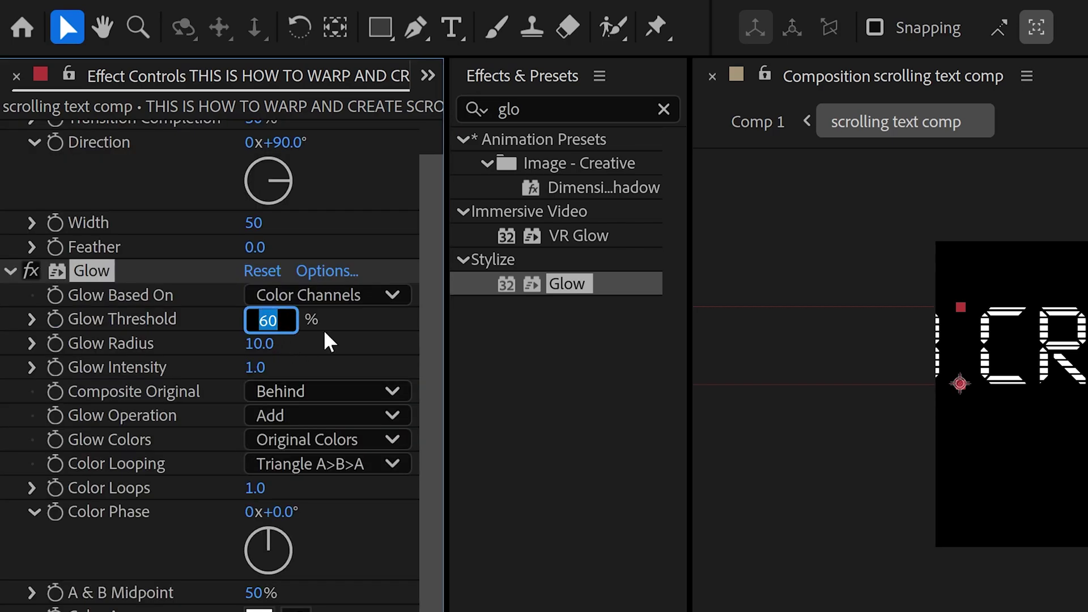
{"action": "type", "text": "7"}
{"action": "key", "text": "BackSpace"}
{"action": "type", "text": "85"}
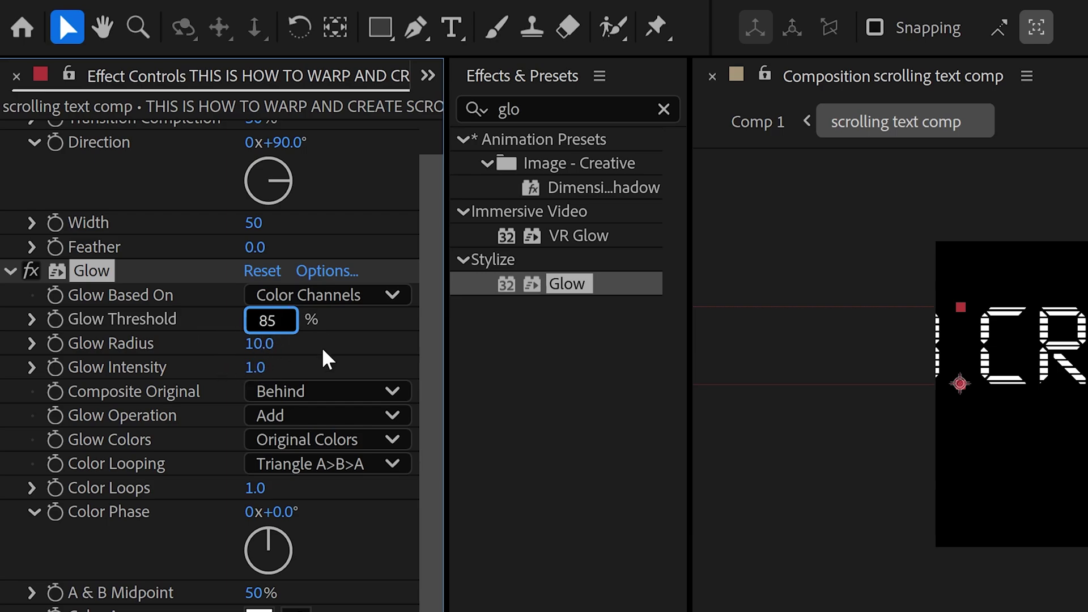
{"action": "key", "text": "Tab"}
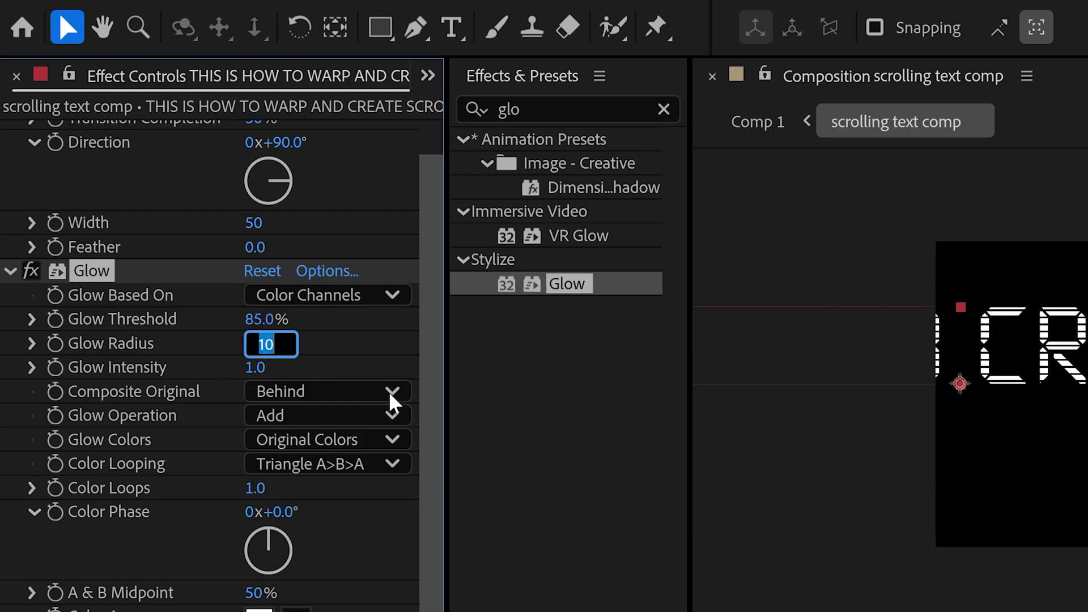
{"action": "type", "text": "60"}
{"action": "key", "text": "Return"}
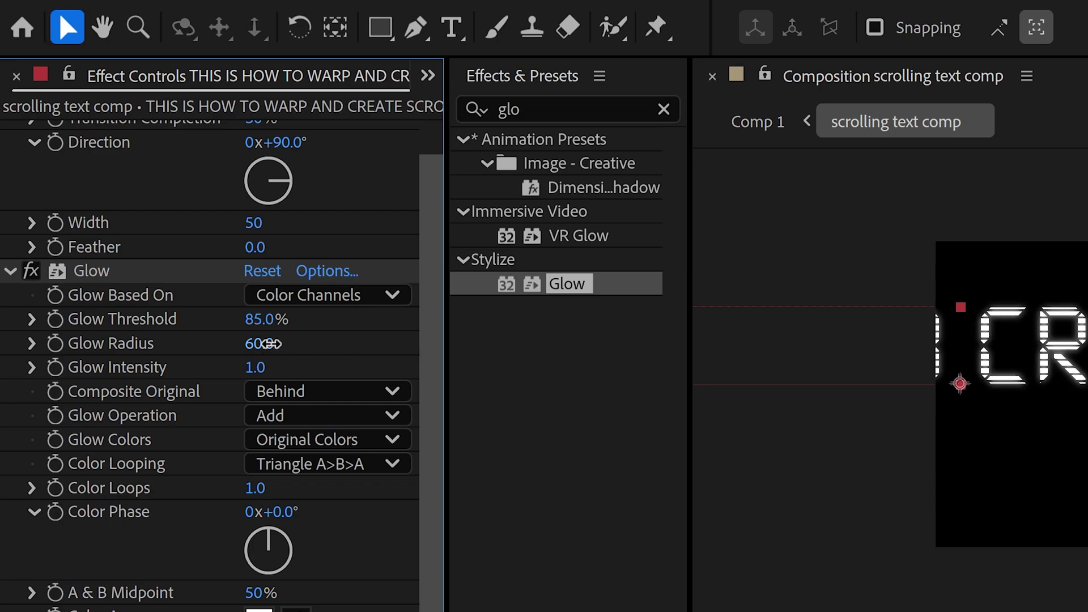
{"action": "left_click_drag", "start_coordinate": [263, 344], "coordinate": [375, 343]}
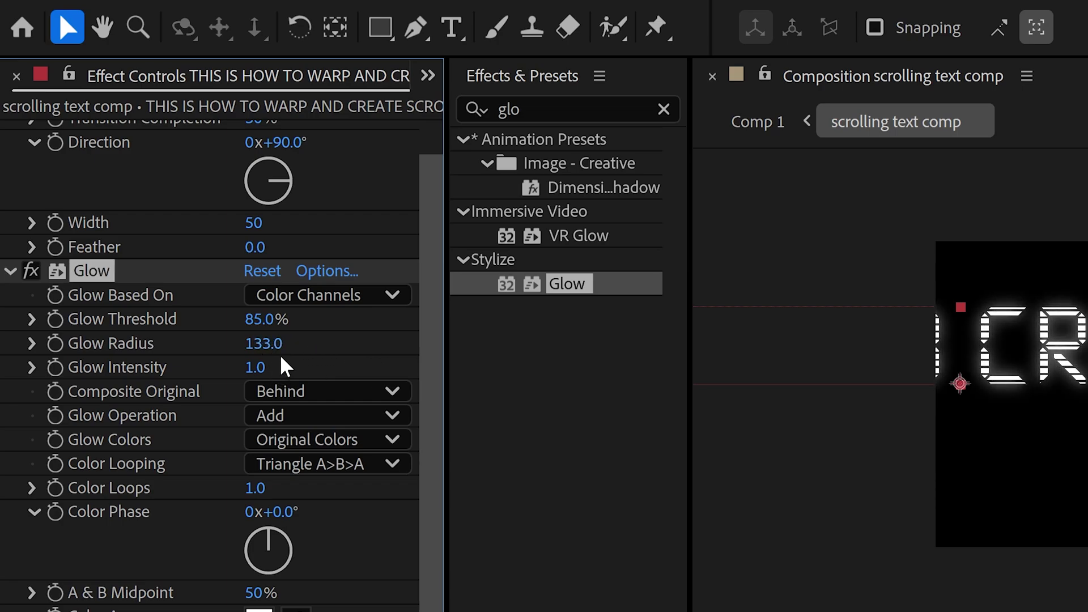
{"action": "left_click", "coordinate": [262, 366]}
{"action": "type", "text": "3"}
{"action": "key", "text": "Return"}
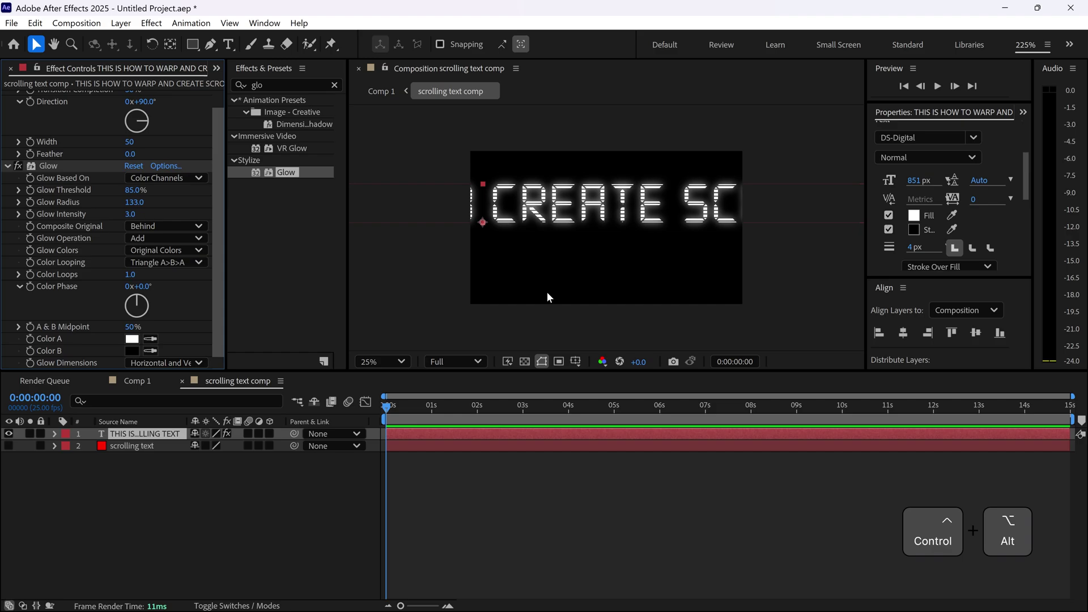
Step: Centre the title layer's anchor point with Ctrl+Alt+Home and align the text horizontally and vertically
{"action": "key", "text": "ctrl+alt+Home"}
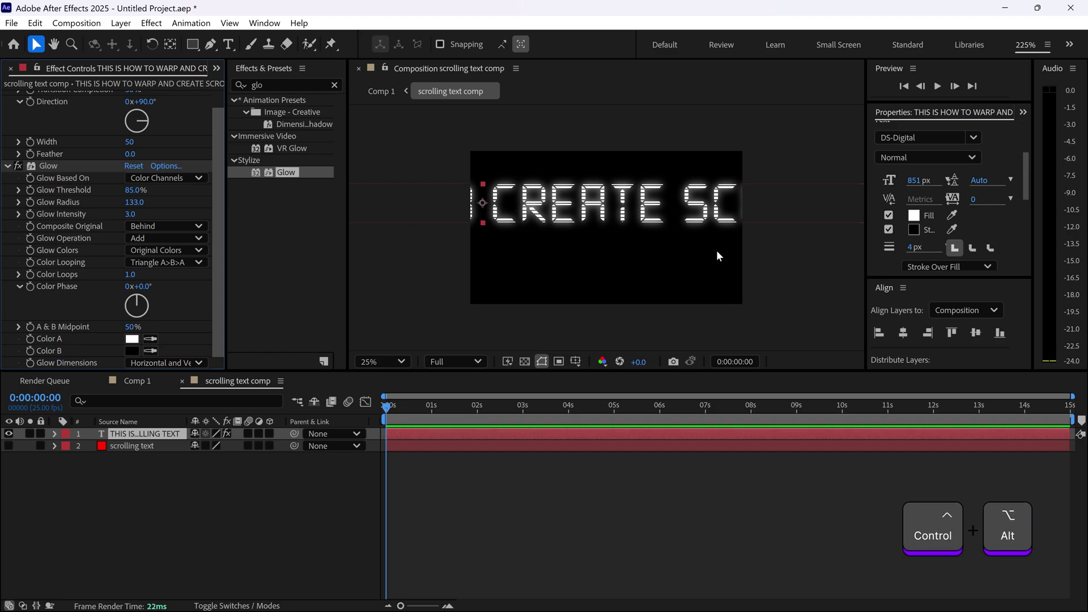
{"action": "left_click", "coordinate": [906, 332]}
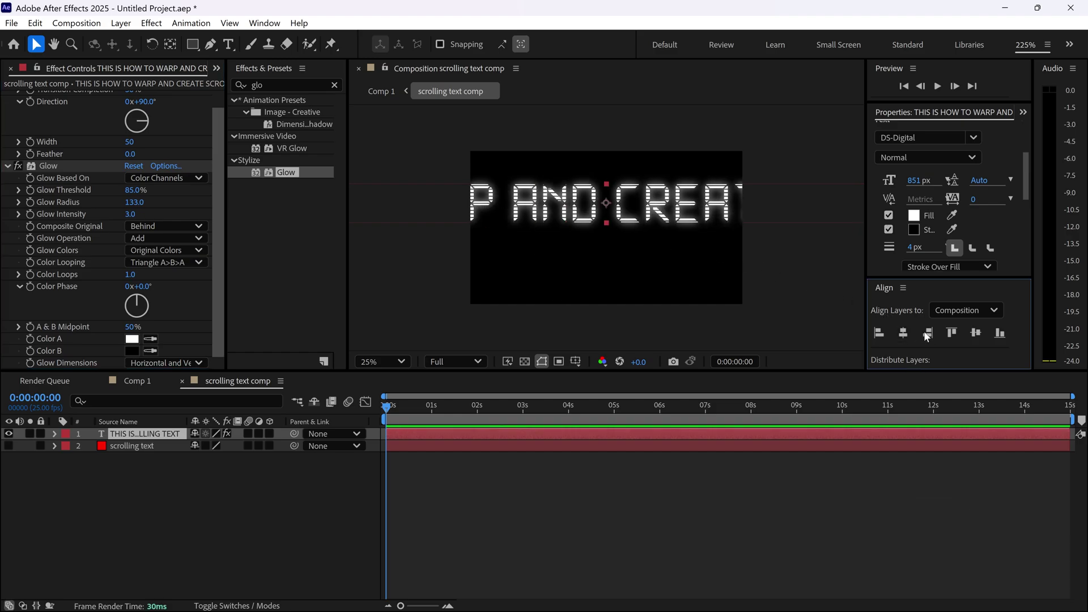
{"action": "left_click", "coordinate": [979, 335]}
{"action": "left_click", "coordinate": [252, 502]}
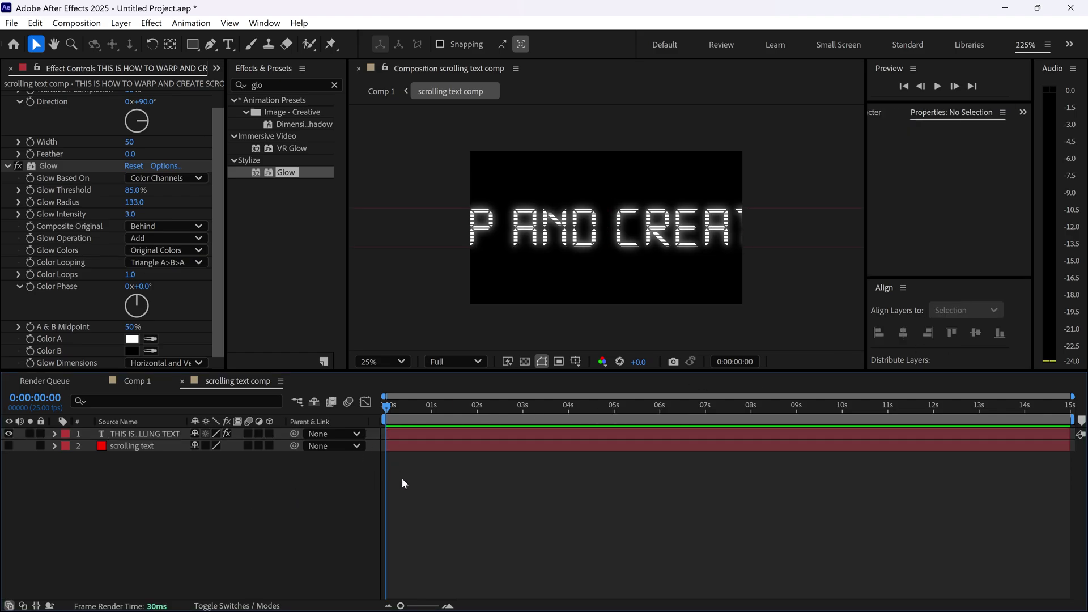
{"action": "left_click", "coordinate": [169, 434]}
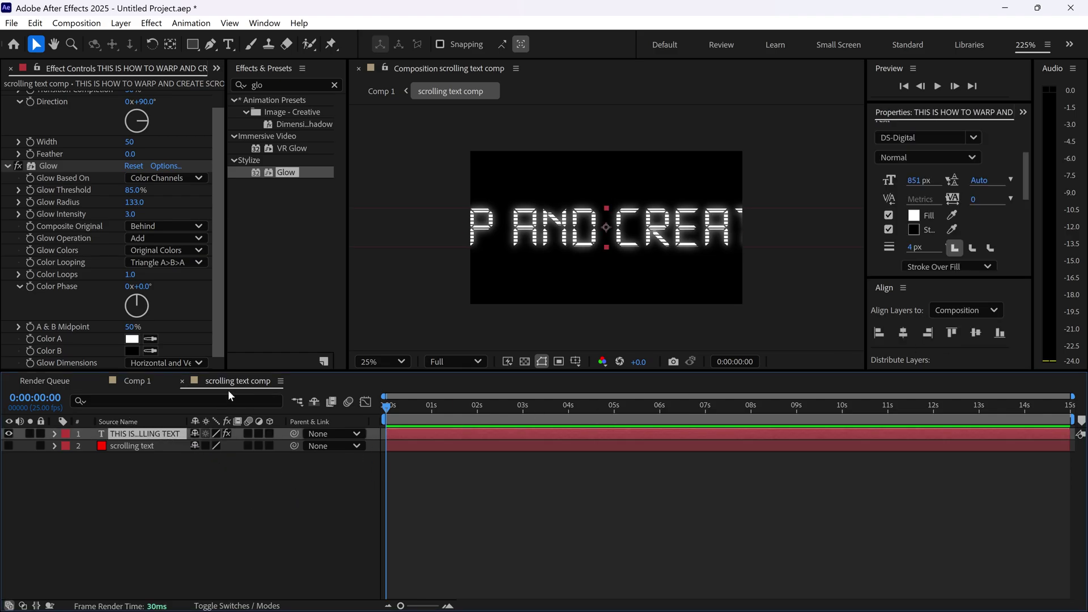
Step: Keyframe the text's Position at 0s, pushed off-frame right to X 12088
{"action": "key", "text": "p"}
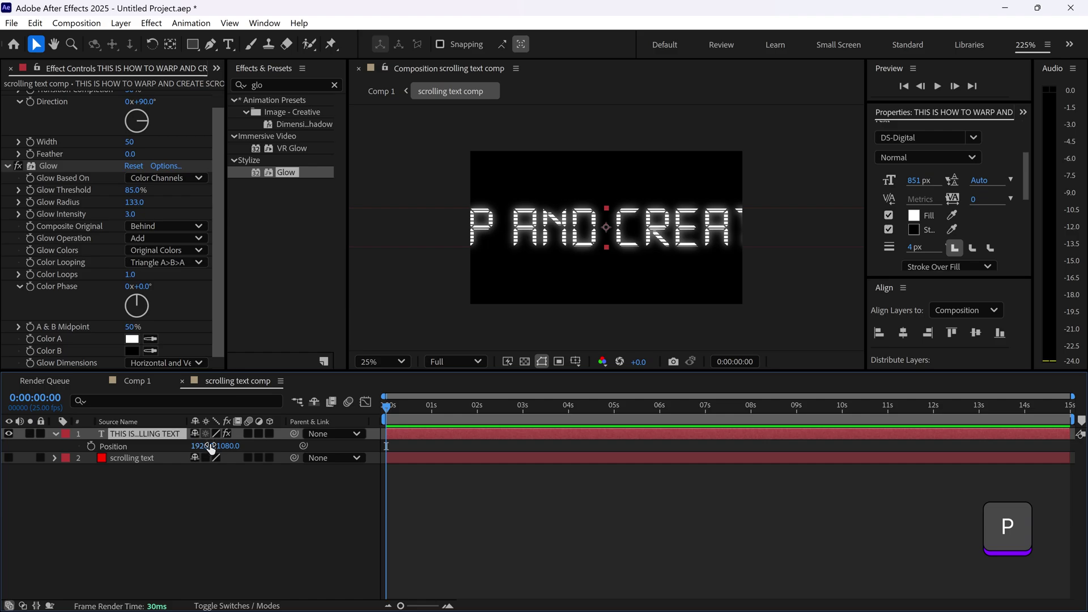
{"action": "left_click", "coordinate": [91, 447]}
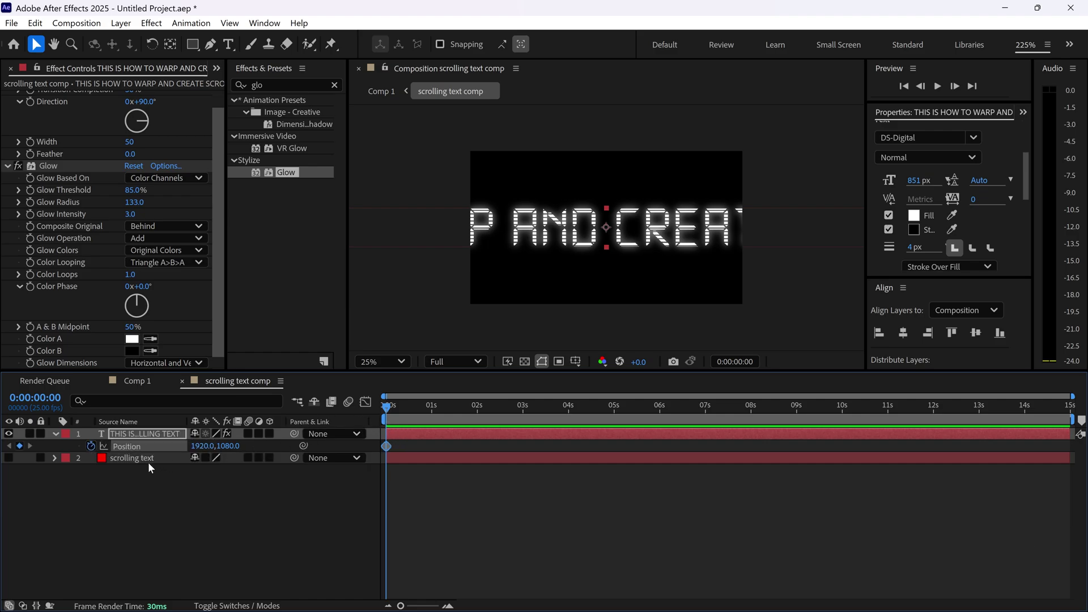
{"action": "left_click_drag", "start_coordinate": [204, 446], "coordinate": [512, 441]}
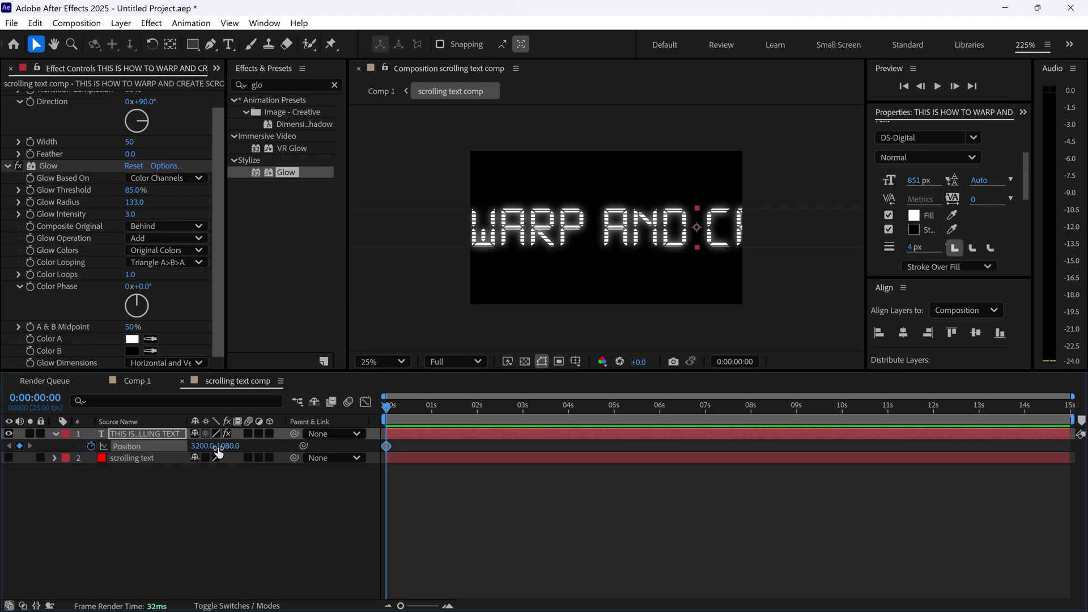
{"action": "left_click_drag", "start_coordinate": [219, 452], "coordinate": [273, 444]}
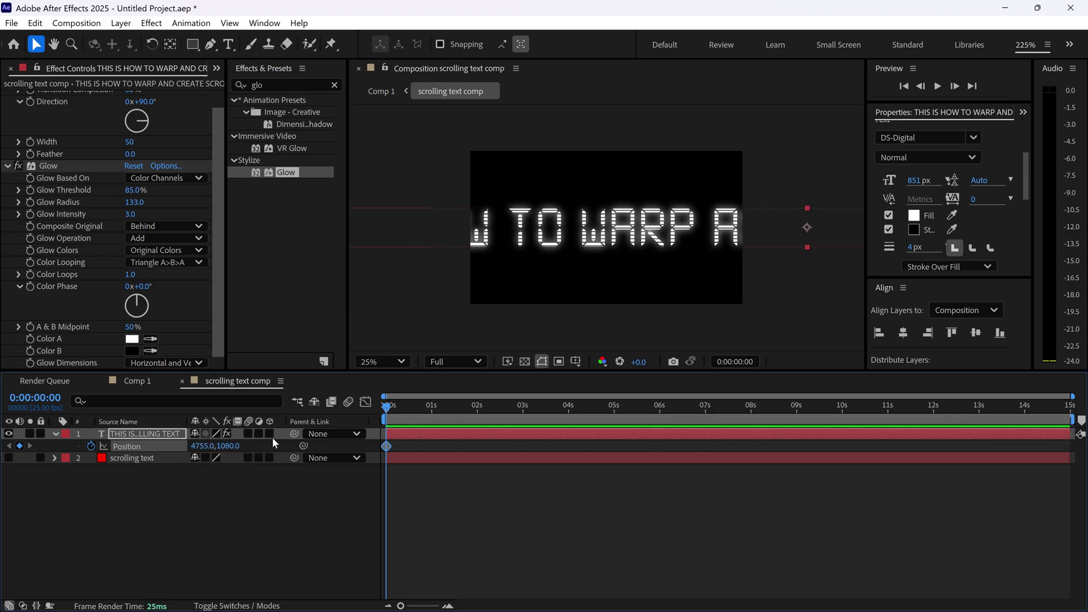
{"action": "left_click_drag", "start_coordinate": [185, 446], "coordinate": [602, 437]}
{"action": "left_click_drag", "start_coordinate": [196, 448], "coordinate": [603, 332]}
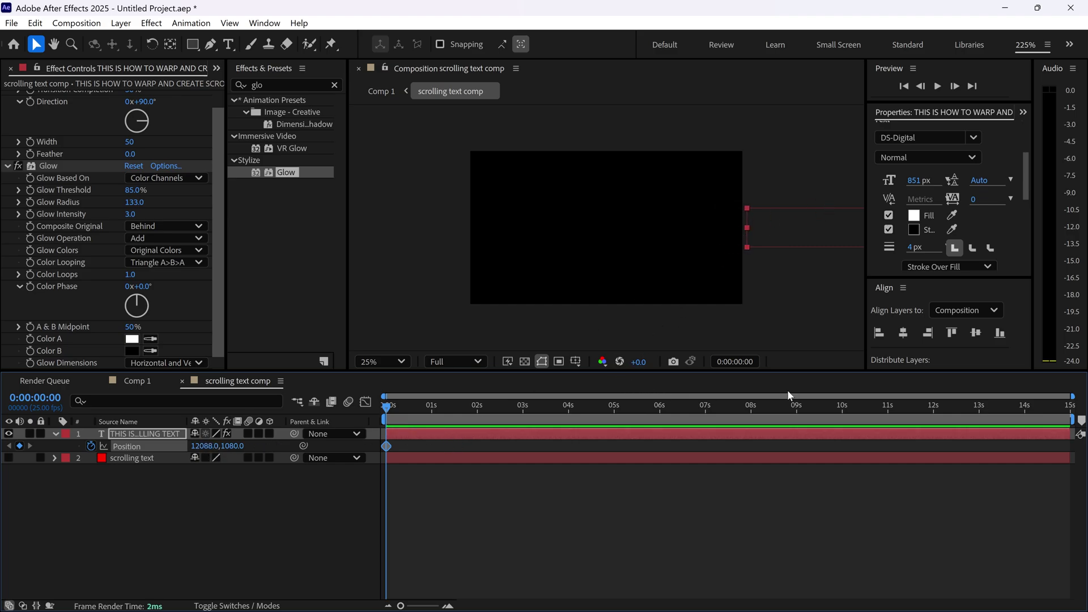
Step: At 13:06, keyframe the text off-frame left, ending at X -8260
{"action": "left_click_drag", "start_coordinate": [979, 401], "coordinate": [991, 406]}
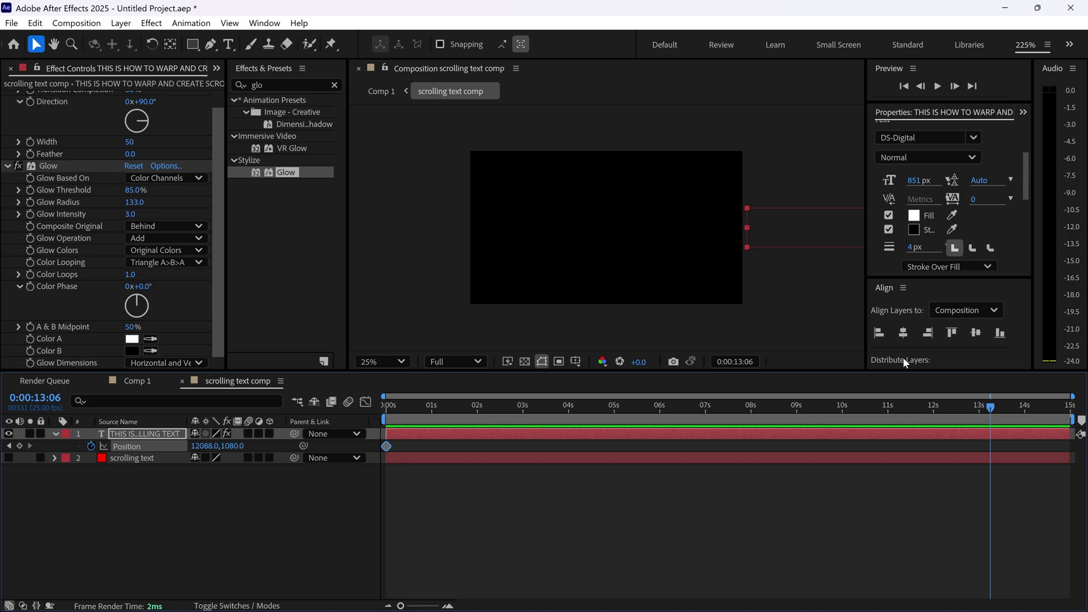
{"action": "left_click", "coordinate": [206, 446]}
{"action": "type", "text": "-"}
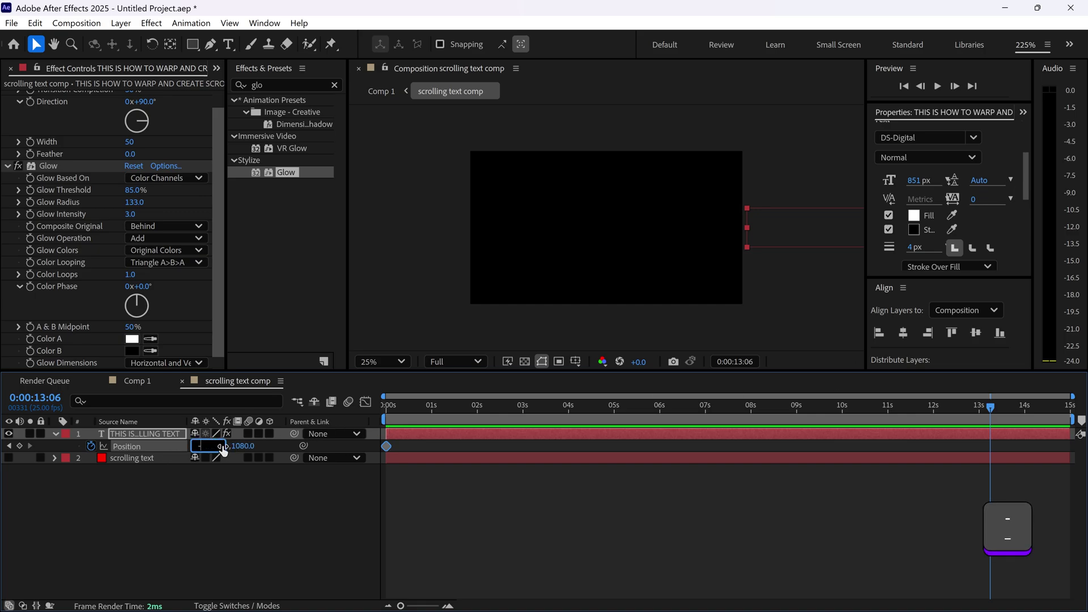
{"action": "type", "text": "6000"}
{"action": "key", "text": "Return"}
{"action": "left_click", "coordinate": [201, 446]}
{"action": "type", "text": "0"}
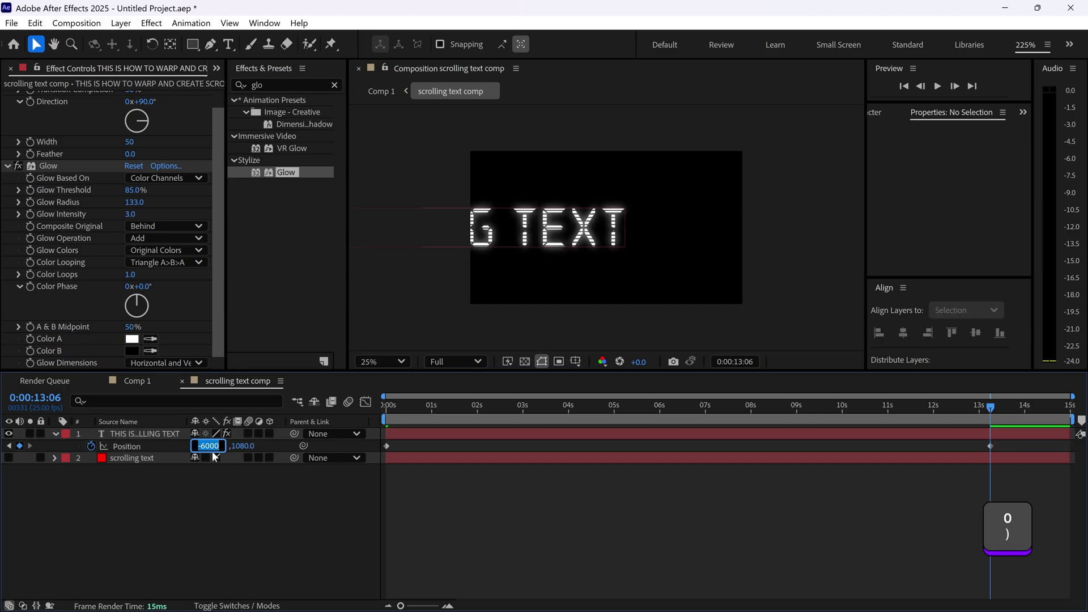
{"action": "type", "text": "-7000"}
{"action": "left_click", "coordinate": [251, 485]}
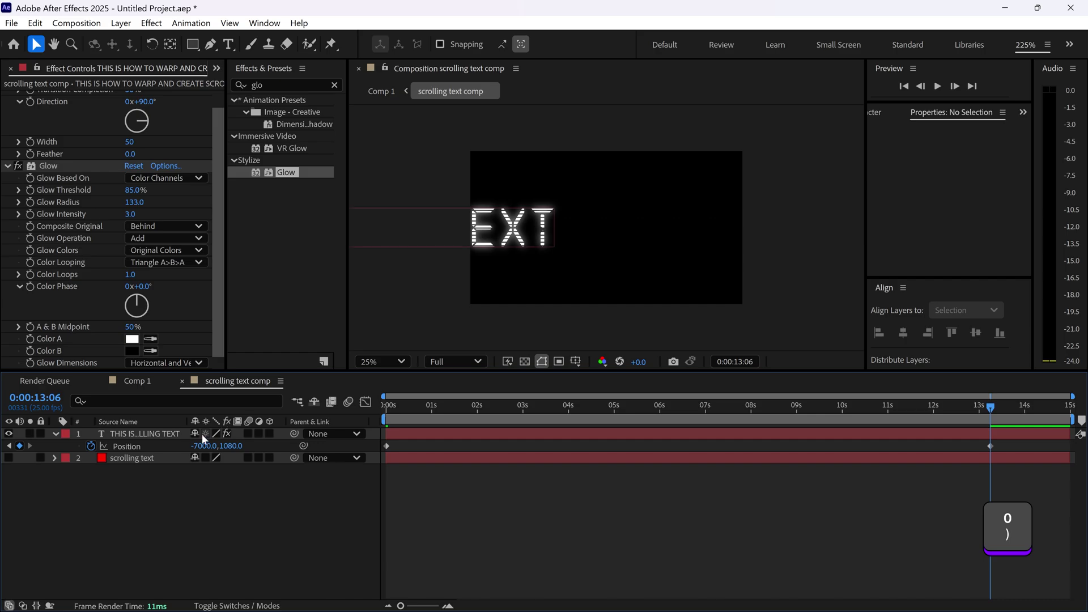
{"action": "left_click_drag", "start_coordinate": [202, 452], "coordinate": [124, 460]}
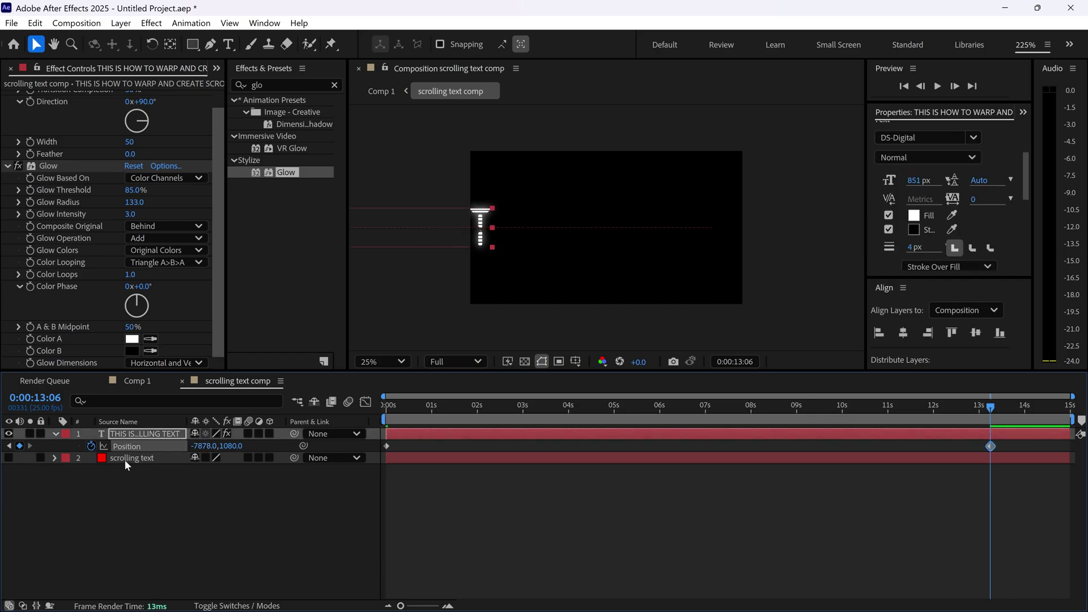
{"action": "left_click_drag", "start_coordinate": [199, 445], "coordinate": [3, 469]}
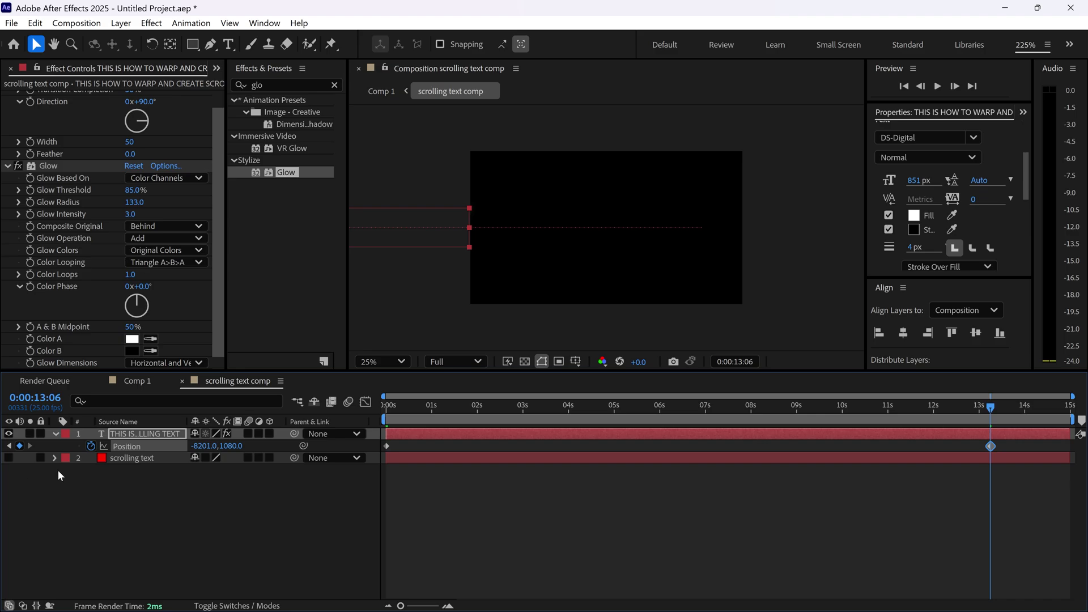
{"action": "left_click_drag", "start_coordinate": [207, 448], "coordinate": [191, 448]}
Step: Apply Easy Ease (F9) to both Position keyframes
{"action": "left_click_drag", "start_coordinate": [1018, 496], "coordinate": [369, 440]}
{"action": "key", "text": "F9"}
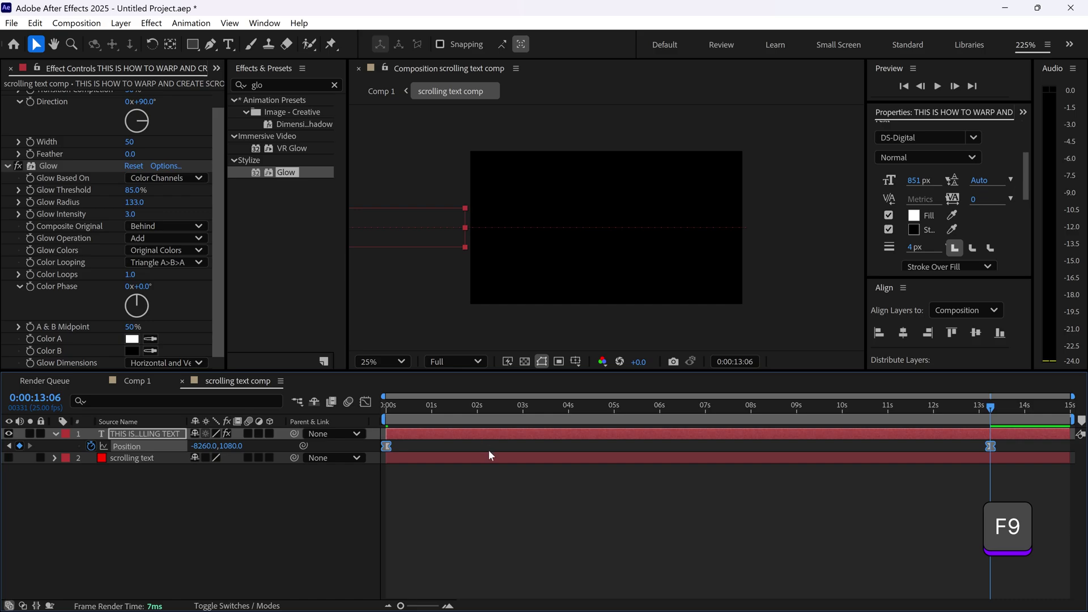
{"action": "left_click", "coordinate": [481, 498]}
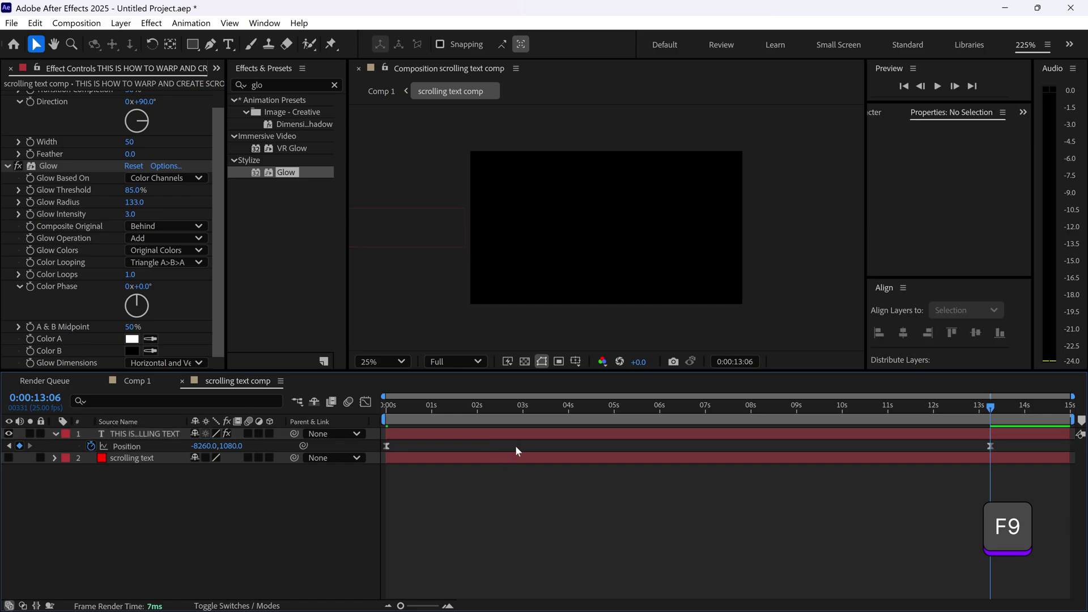
{"action": "left_click_drag", "start_coordinate": [562, 407], "coordinate": [364, 411]}
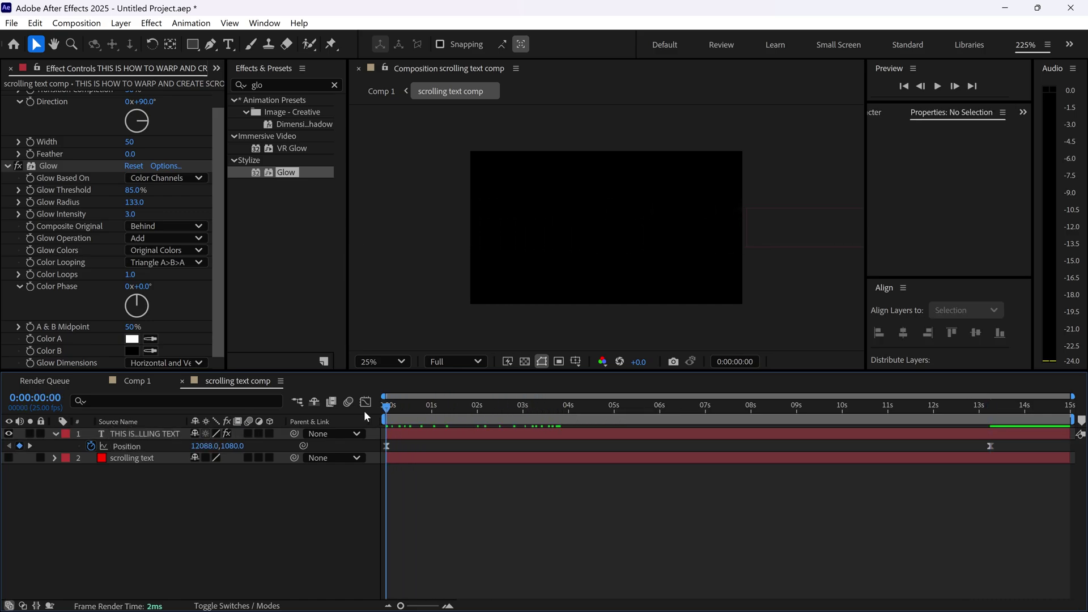
{"action": "left_click", "coordinate": [144, 381]}
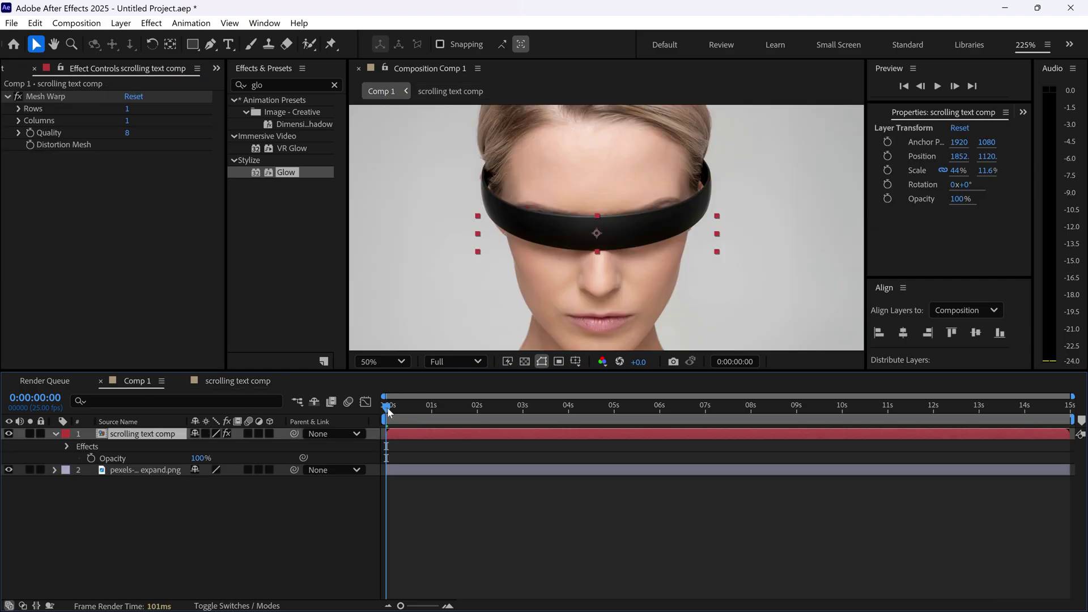
{"action": "left_click_drag", "start_coordinate": [387, 407], "coordinate": [593, 429]}
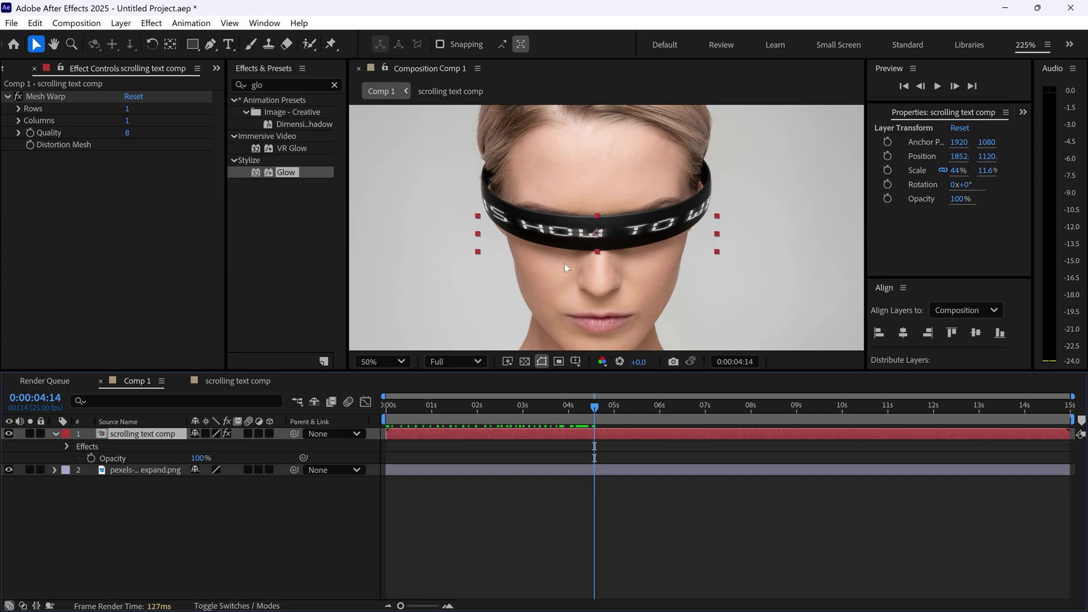
Step: Stretch the text layer taller in scrolling text comp, then go back to Comp 1 near 3:10
{"action": "left_click", "coordinate": [247, 380]}
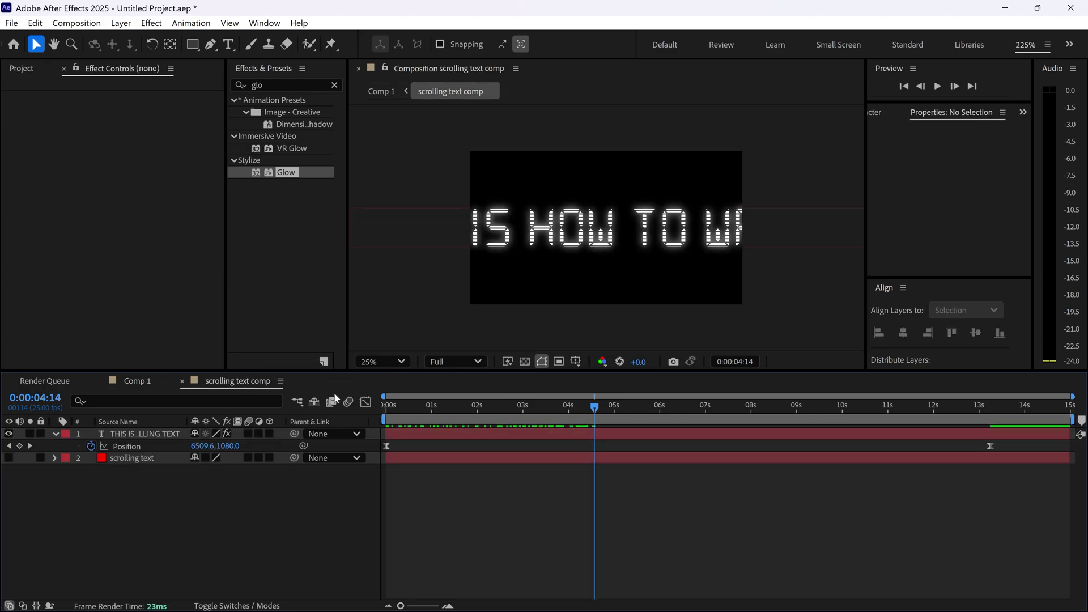
{"action": "left_click", "coordinate": [560, 226]}
{"action": "scroll", "coordinate": [692, 233], "scroll_direction": "down", "scroll_amount": 2}
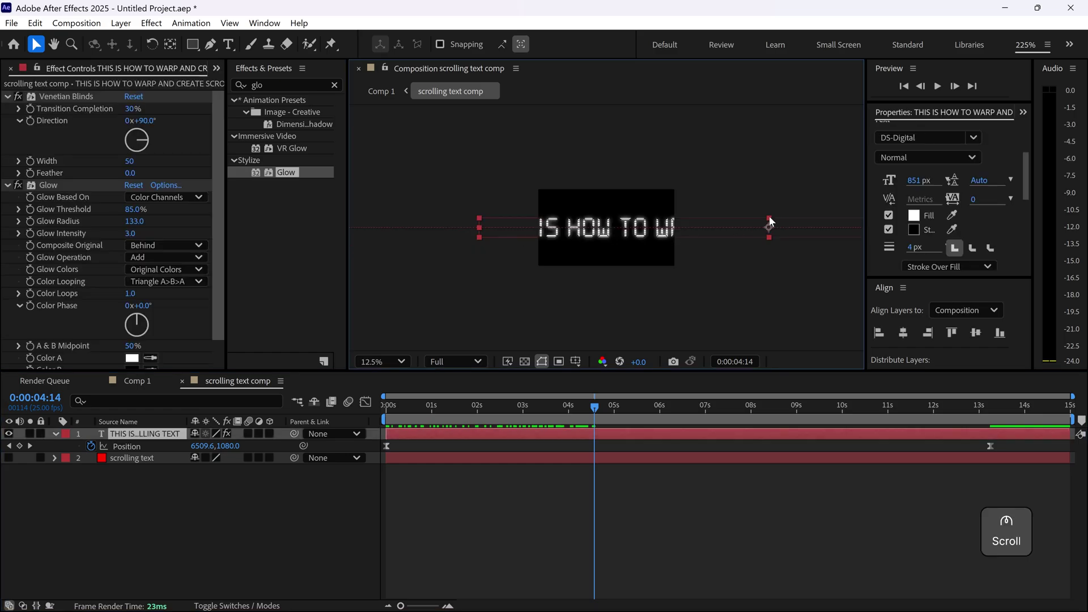
{"action": "left_click_drag", "start_coordinate": [769, 217], "coordinate": [770, 211]}
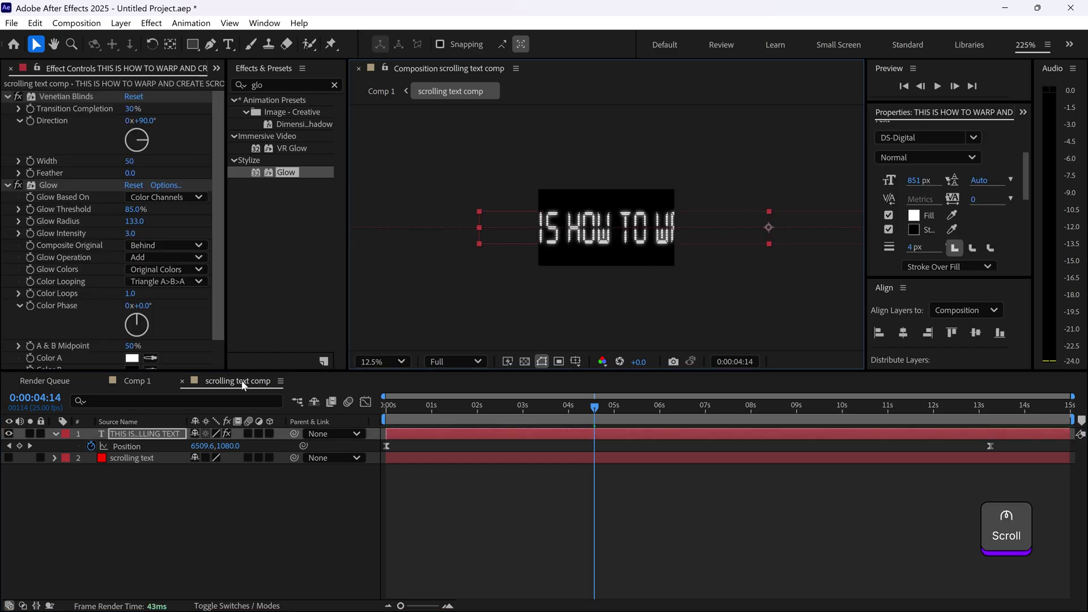
{"action": "left_click", "coordinate": [146, 381]}
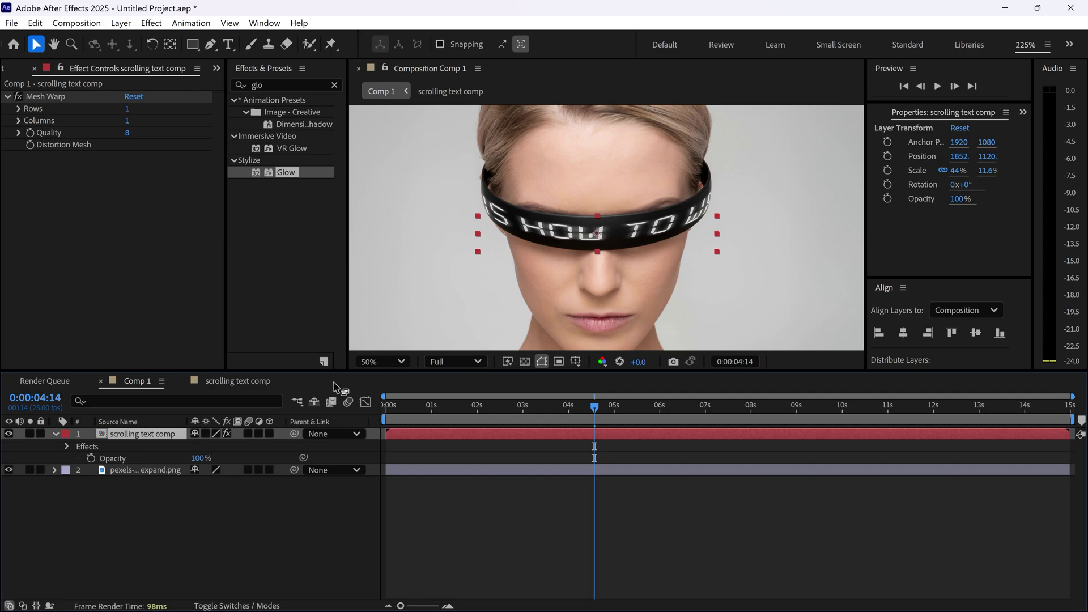
{"action": "left_click_drag", "start_coordinate": [596, 407], "coordinate": [350, 408]}
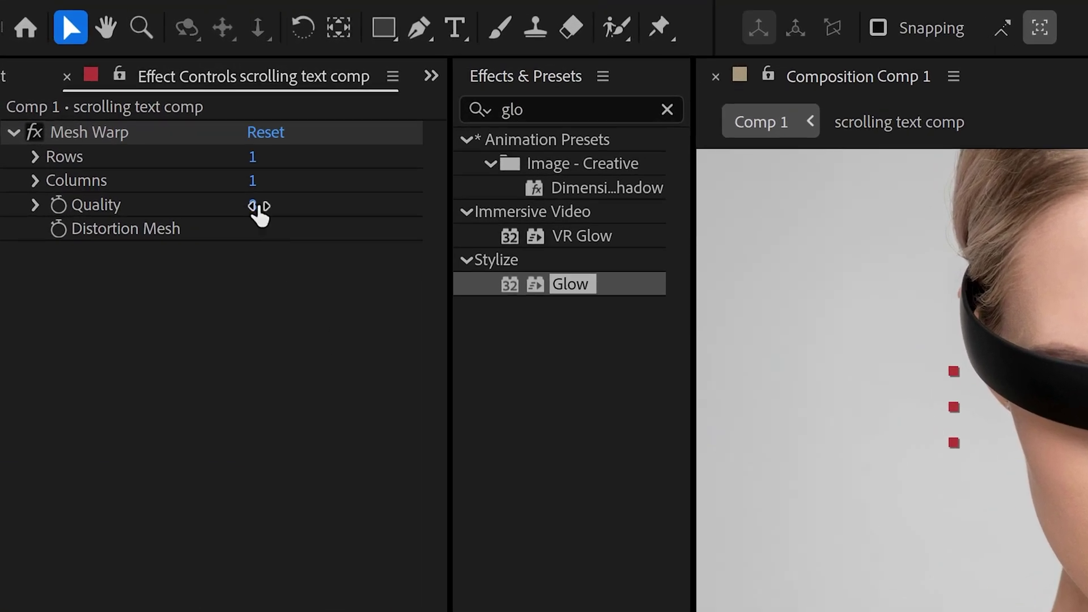
Step: Set Mesh Warp Quality to 10 and play the preview on the visor
{"action": "left_click", "coordinate": [127, 133]}
{"action": "key", "text": "BackSpace"}
{"action": "type", "text": "10"}
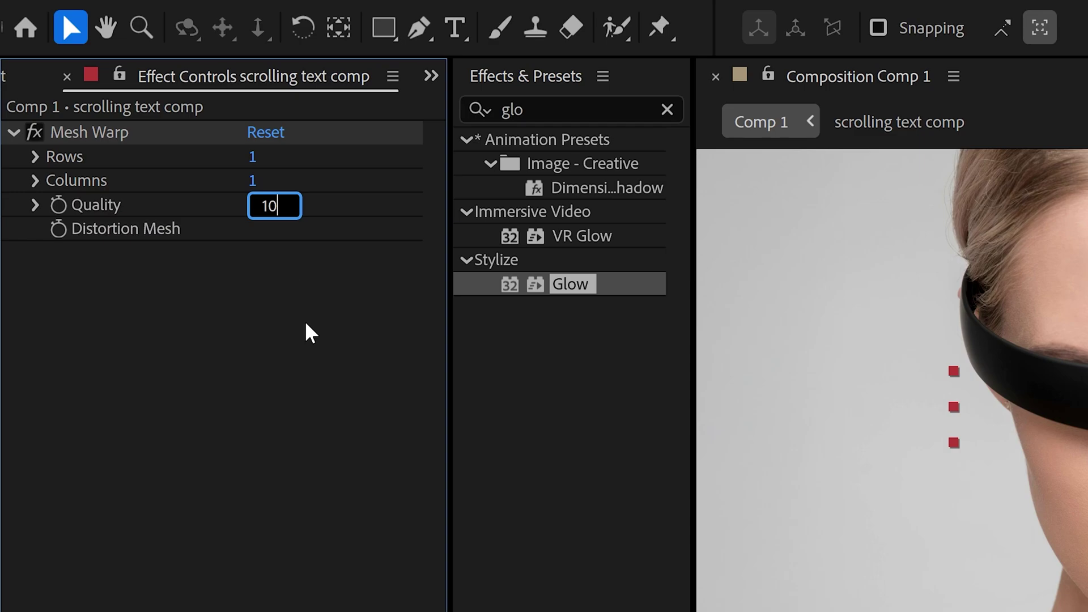
{"action": "key", "text": "Return"}
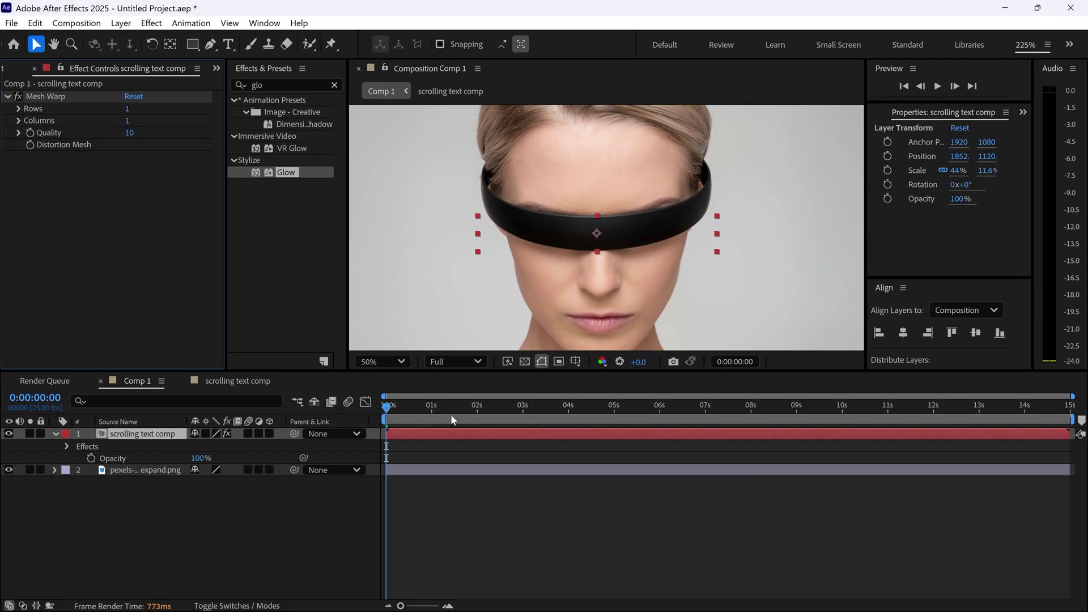
{"action": "key", "text": "space"}
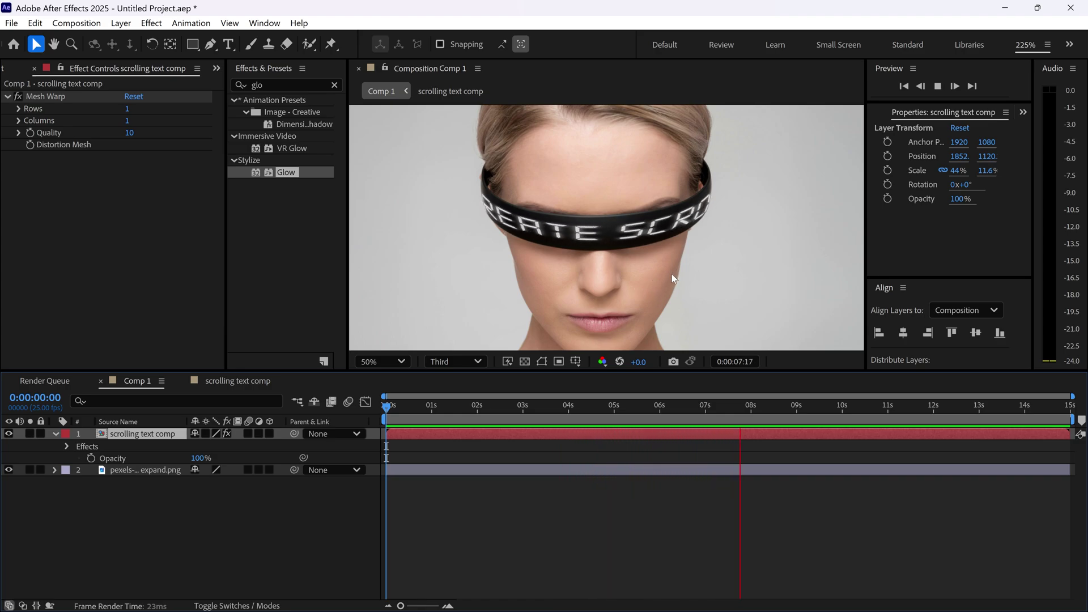
Step: In scrolling text comp, shift the last Position keyframe later to about 14s
{"action": "key", "text": "space"}
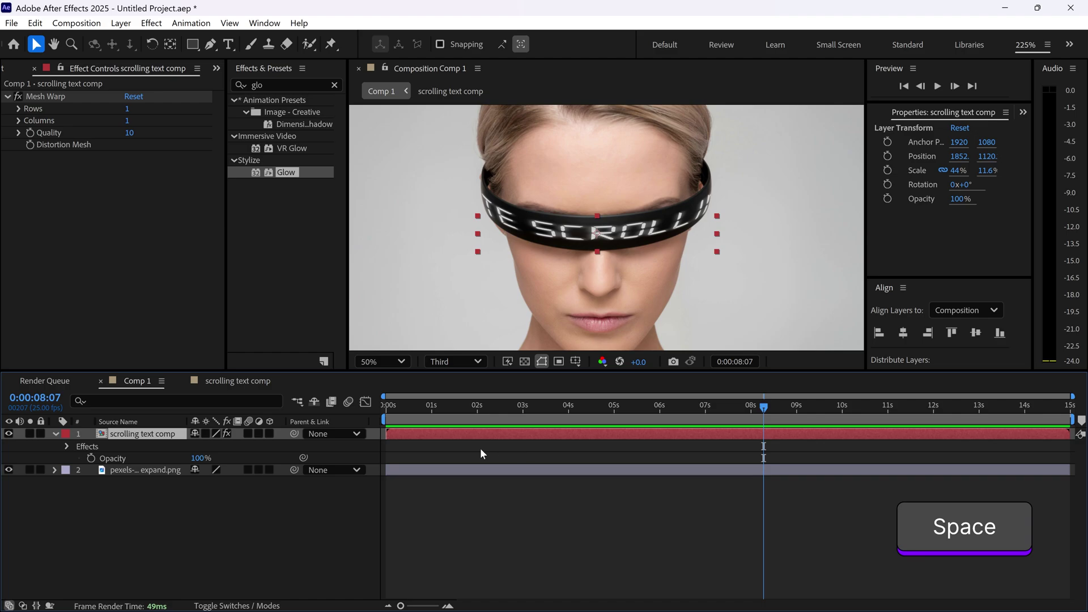
{"action": "left_click", "coordinate": [254, 382]}
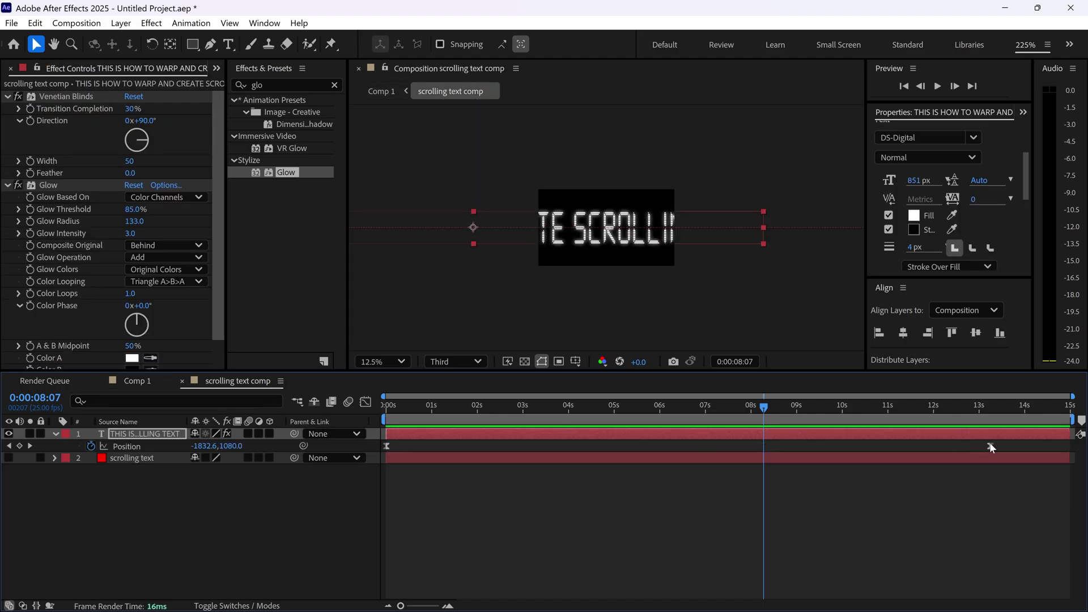
{"action": "left_click", "coordinate": [1035, 447]}
{"action": "left_click_drag", "start_coordinate": [1034, 446], "coordinate": [1044, 447]}
{"action": "left_click_drag", "start_coordinate": [703, 406], "coordinate": [358, 404]}
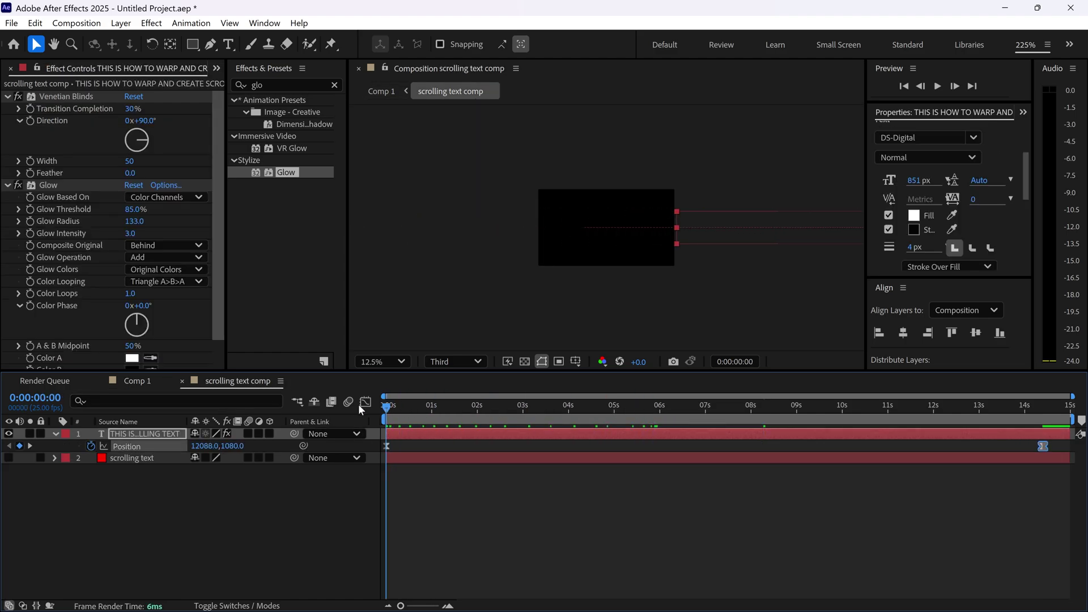
Step: Preview the adjusted scroll in Comp 1, then reopen scrolling text comp
{"action": "left_click", "coordinate": [137, 381]}
{"action": "key", "text": "space"}
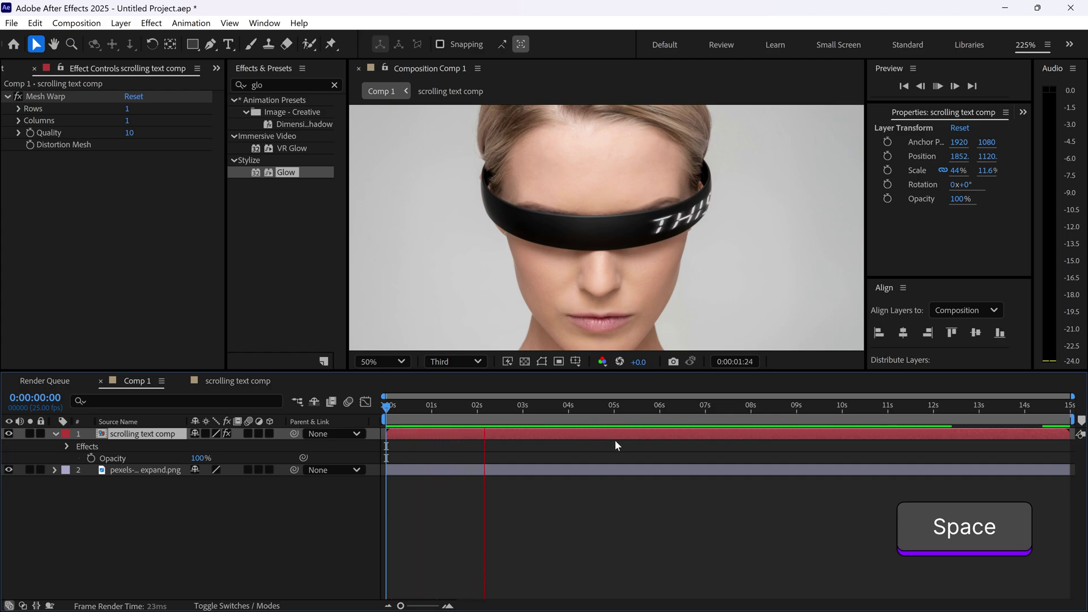
{"action": "key", "text": "space"}
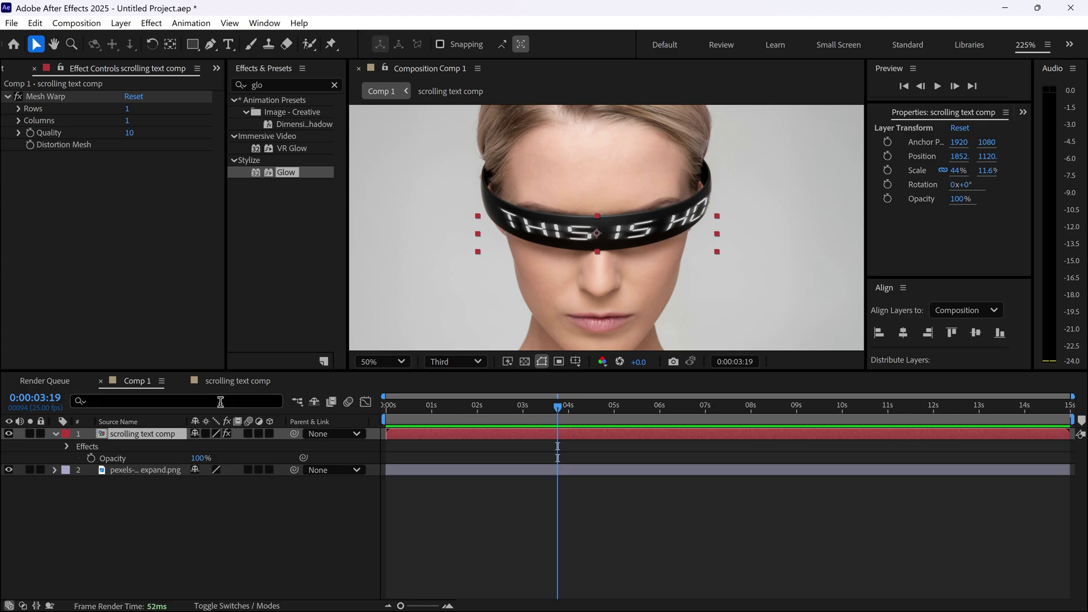
{"action": "left_click", "coordinate": [229, 381]}
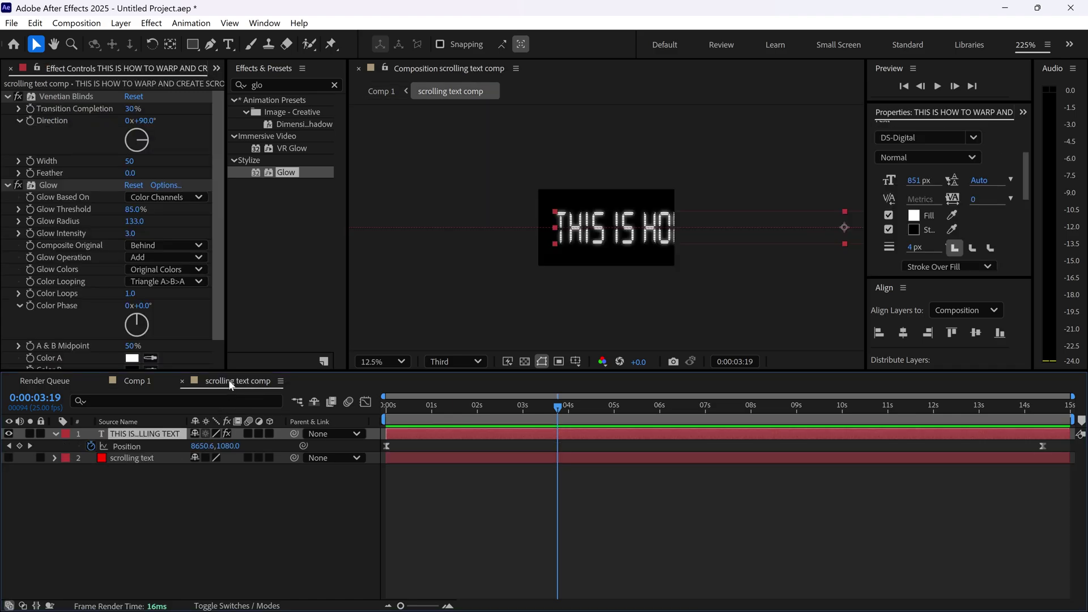
Step: Delete 'THIS IS' from the title so it begins with 'HOW TO'
{"action": "left_click", "coordinate": [228, 44]}
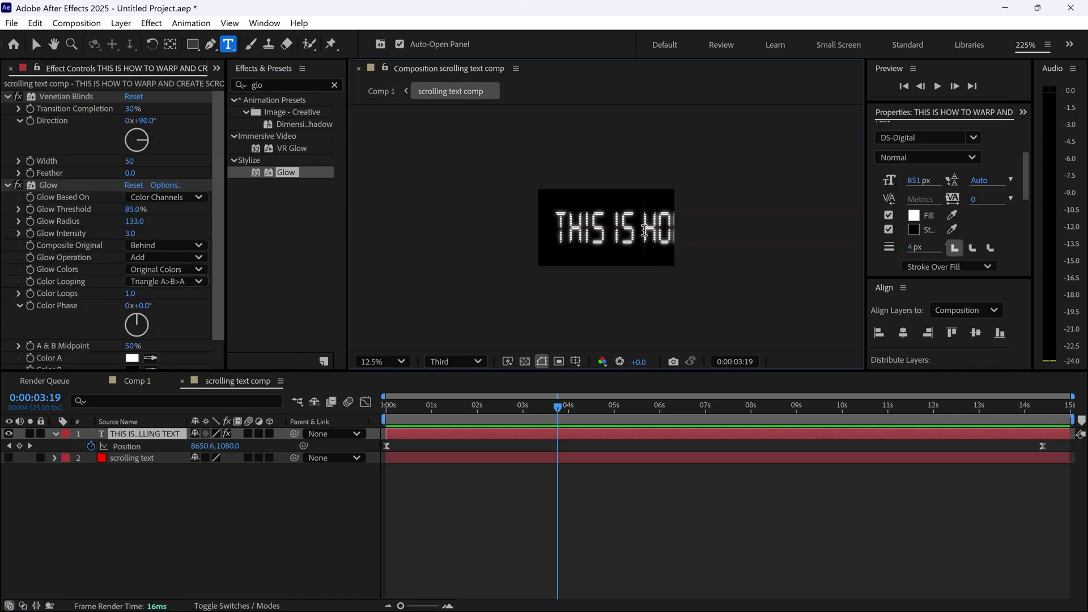
{"action": "left_click_drag", "start_coordinate": [646, 229], "coordinate": [550, 226]}
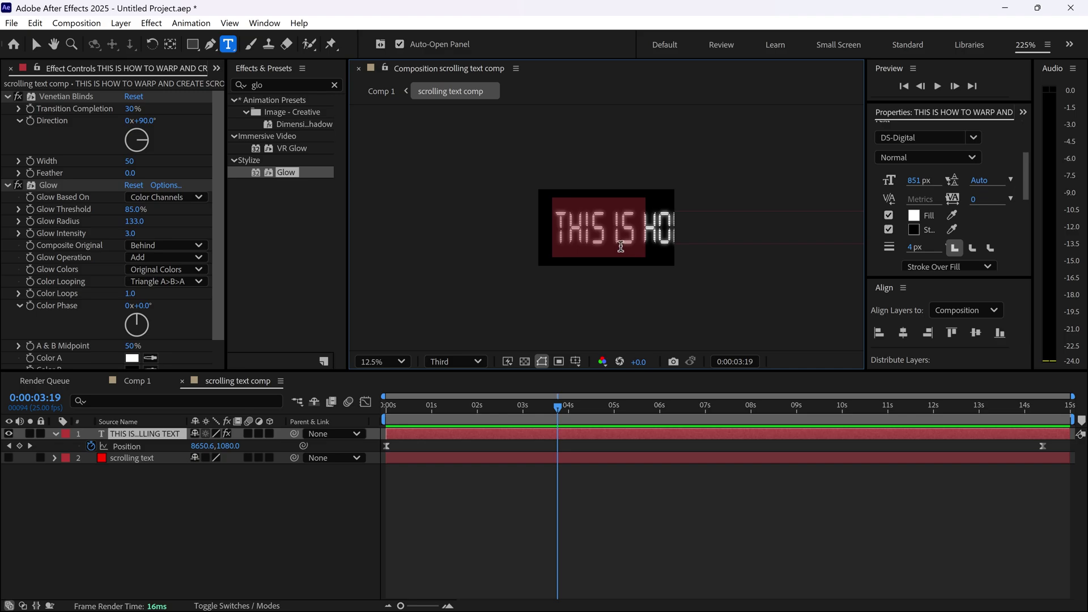
{"action": "key", "text": "BackSpace"}
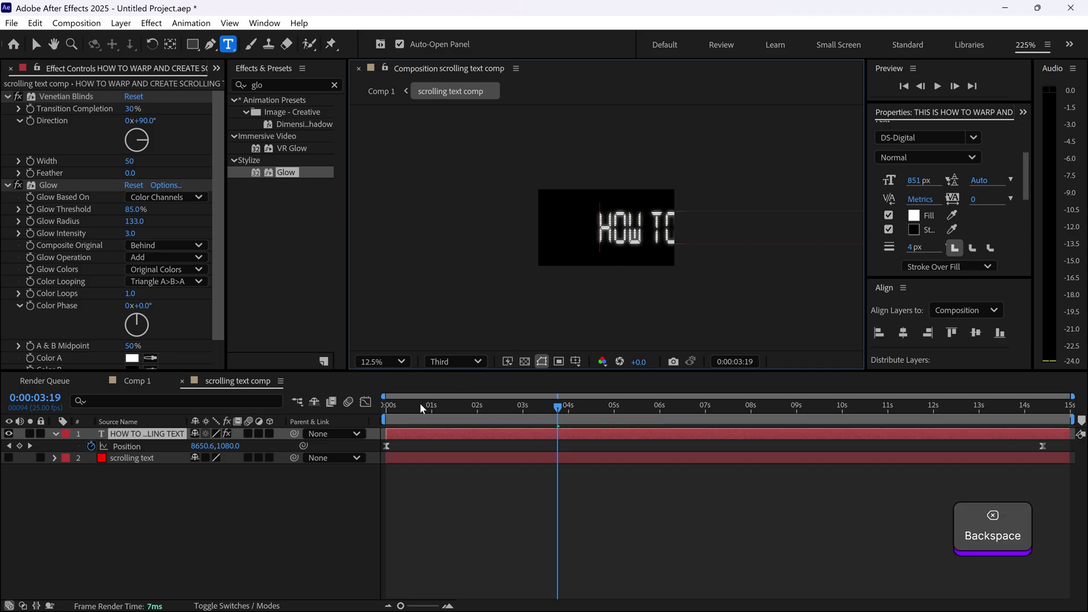
{"action": "left_click", "coordinate": [35, 46]}
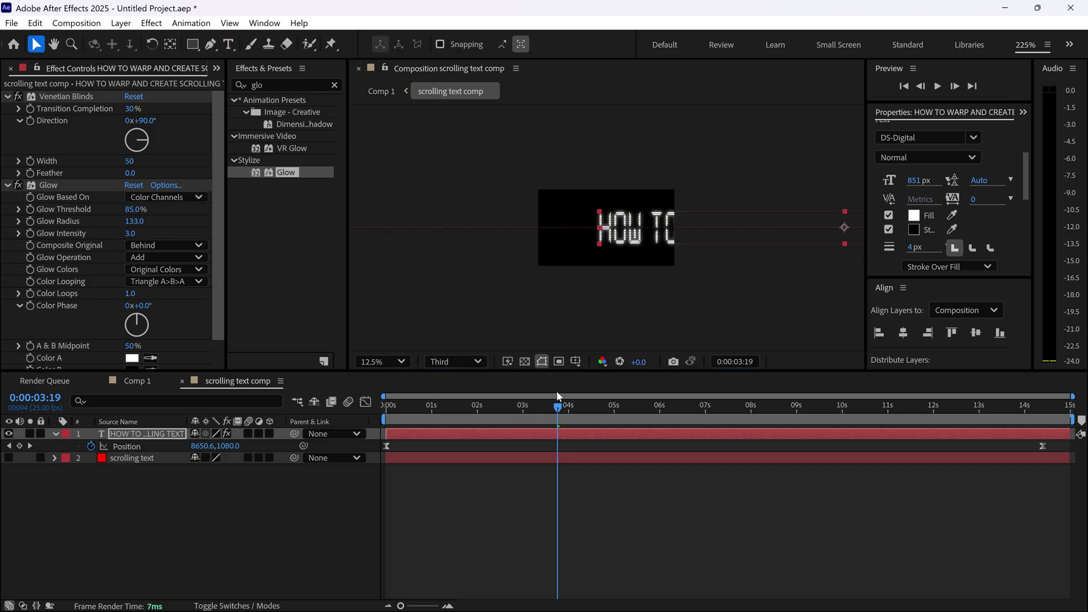
Step: Preview the edited title scrolling across the visor in Comp 1 from the start
{"action": "left_click", "coordinate": [137, 381]}
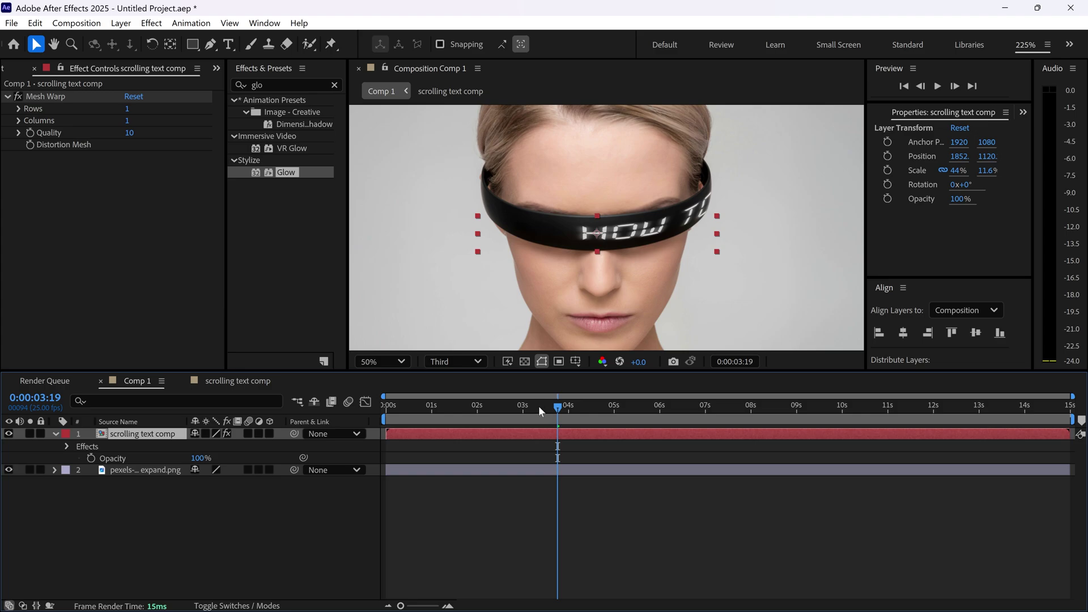
{"action": "left_click_drag", "start_coordinate": [539, 405], "coordinate": [372, 408]}
{"action": "key", "text": "space"}
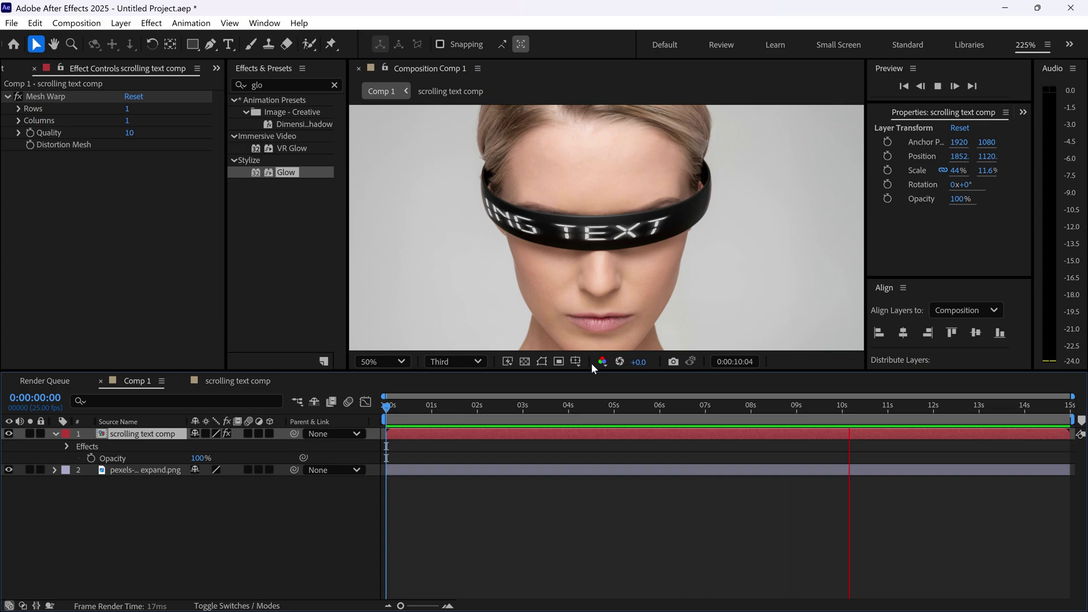
{"action": "key", "text": "space"}
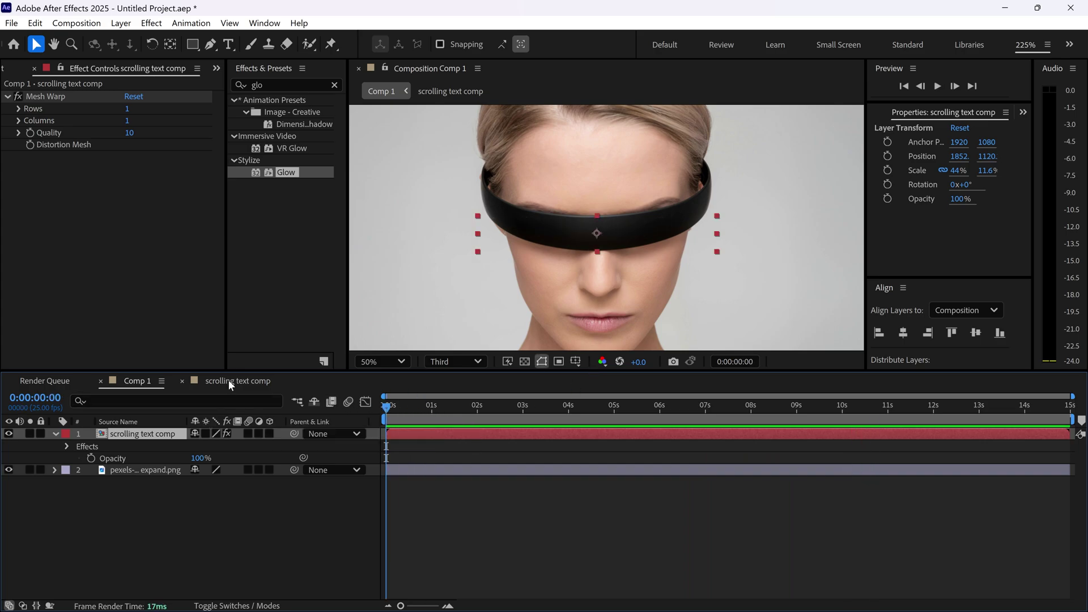
{"action": "left_click", "coordinate": [230, 381]}
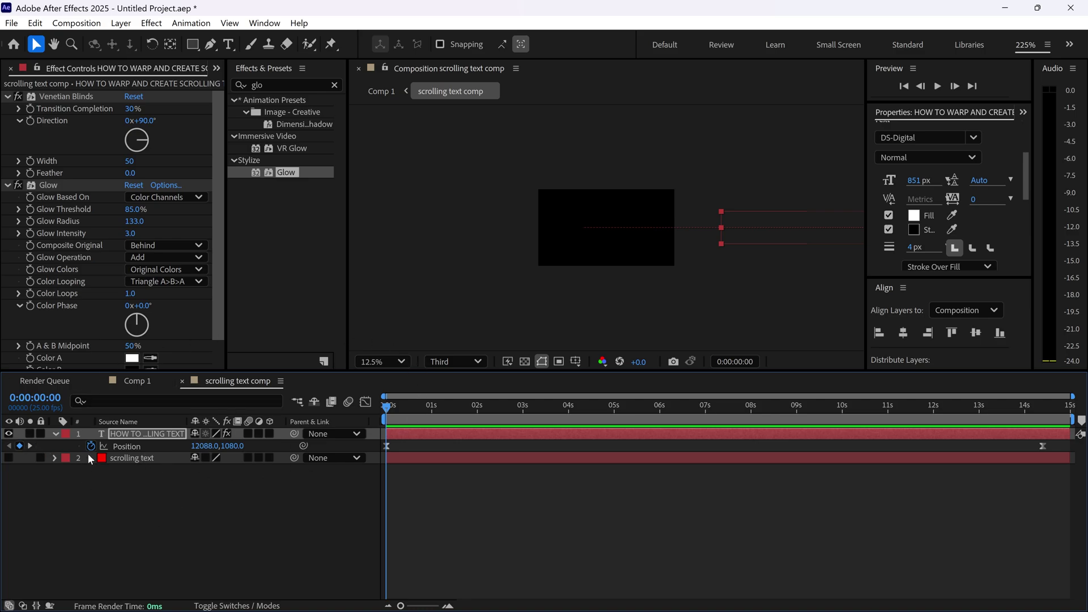
{"action": "left_click", "coordinate": [138, 385]}
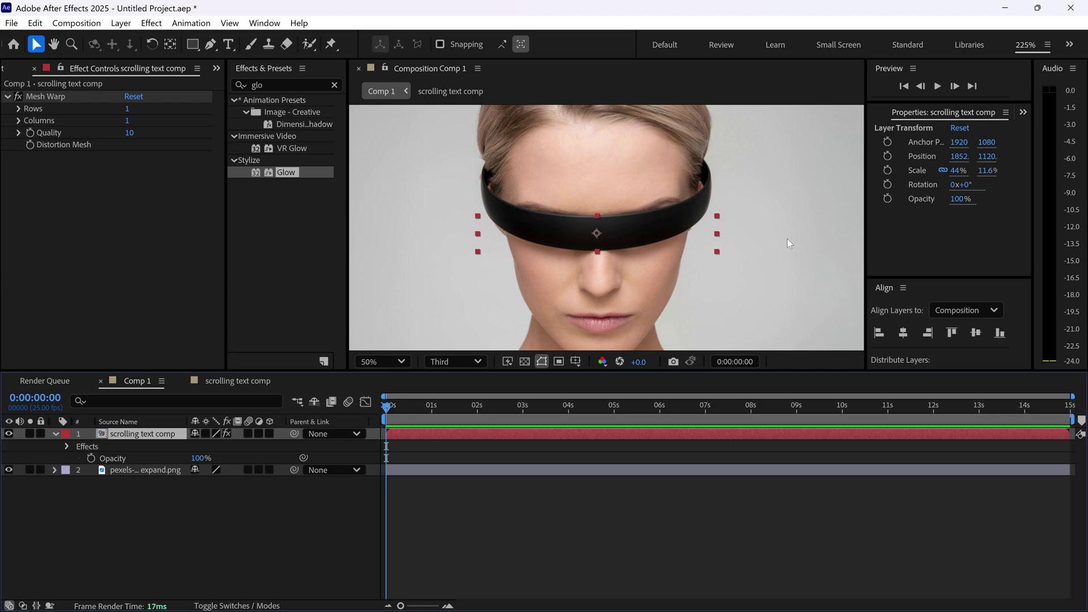